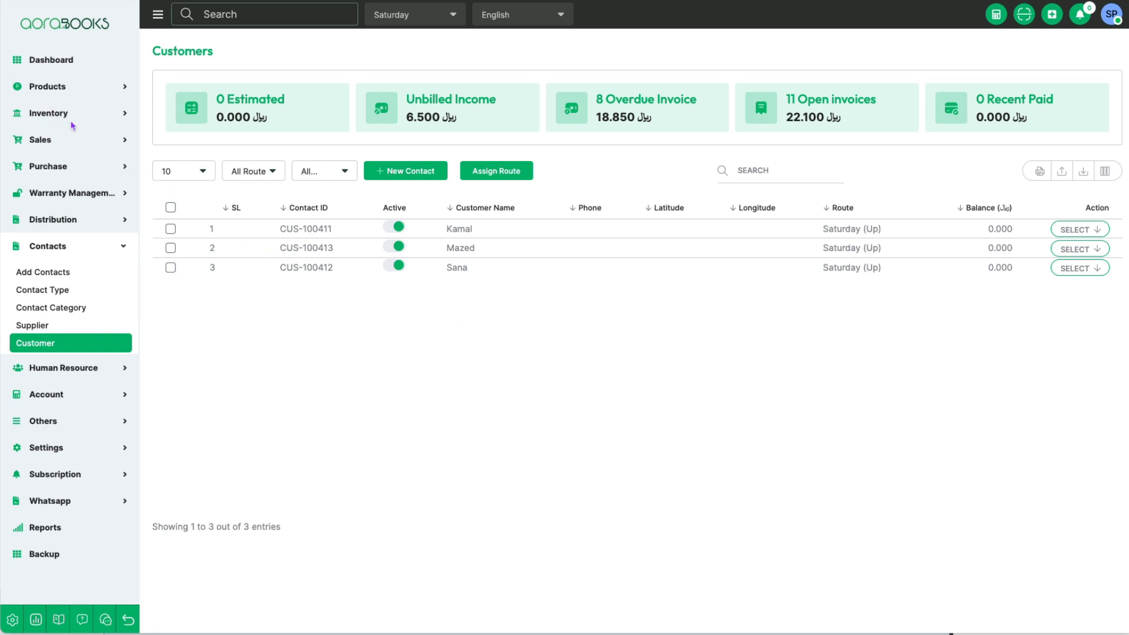
Step: Rename the contact category "No Category" to "Price group4"
{"action": "left_click", "coordinate": [55, 308]}
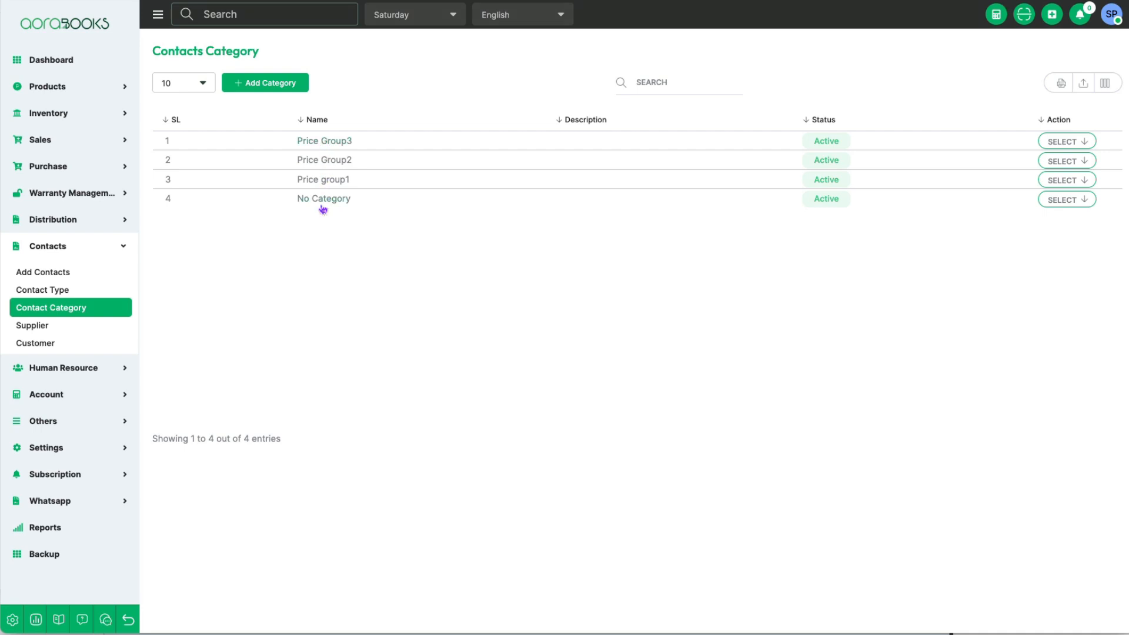
{"action": "left_click", "coordinate": [1072, 202]}
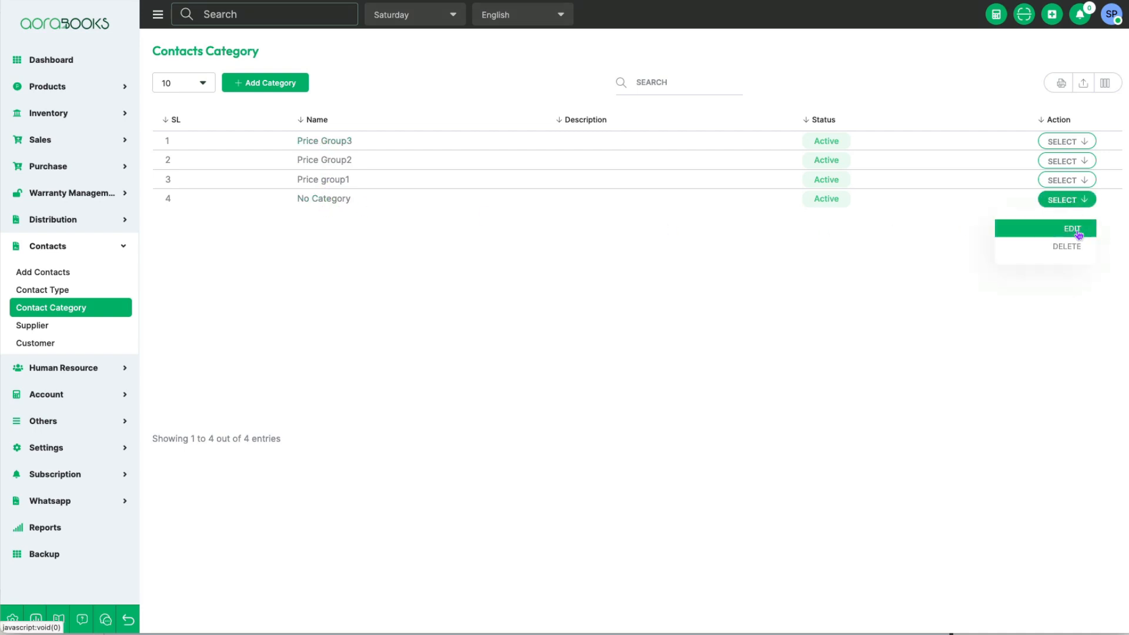
{"action": "left_click", "coordinate": [1074, 236]}
{"action": "left_click_drag", "start_coordinate": [506, 285], "coordinate": [308, 267]}
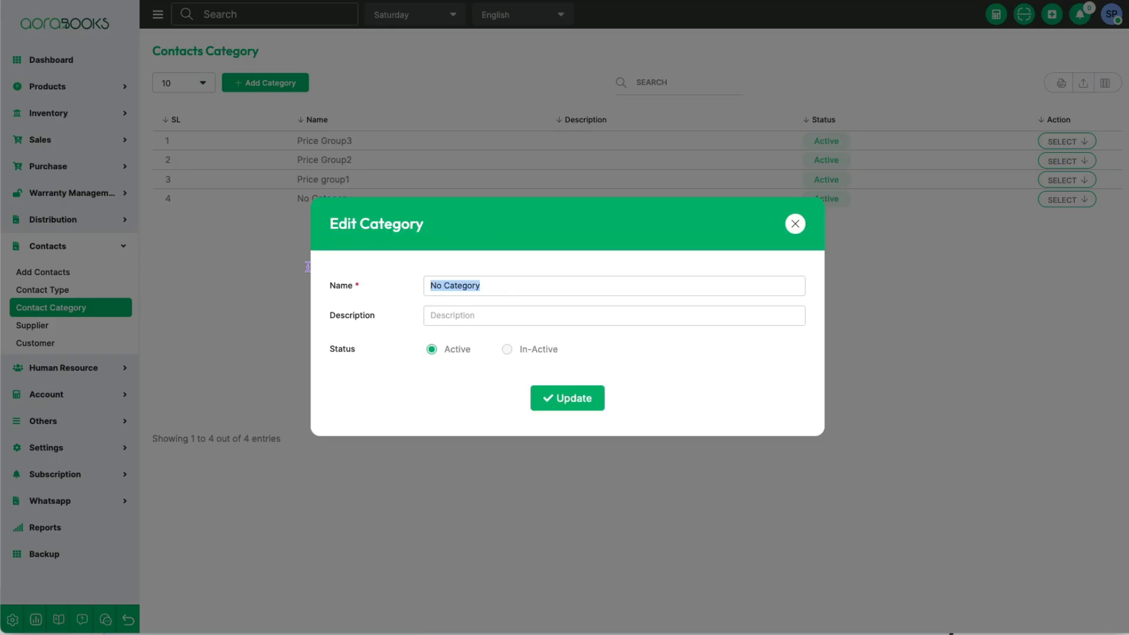
{"action": "type", "text": "Price gto"}
{"action": "key", "text": "BackSpace"}
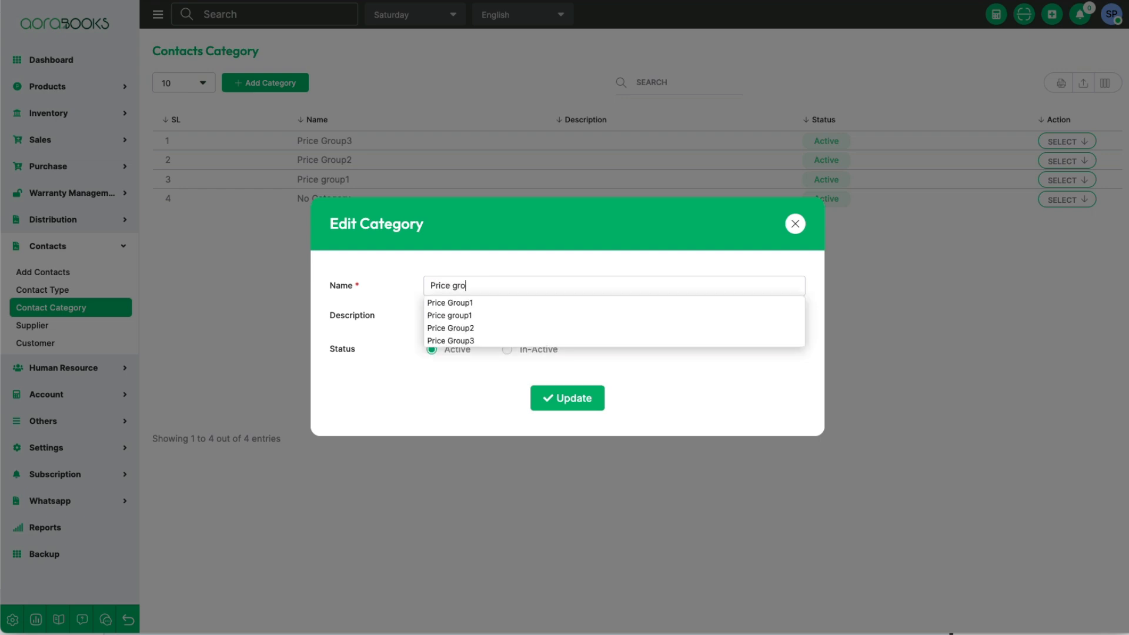
{"action": "type", "text": "roup4"}
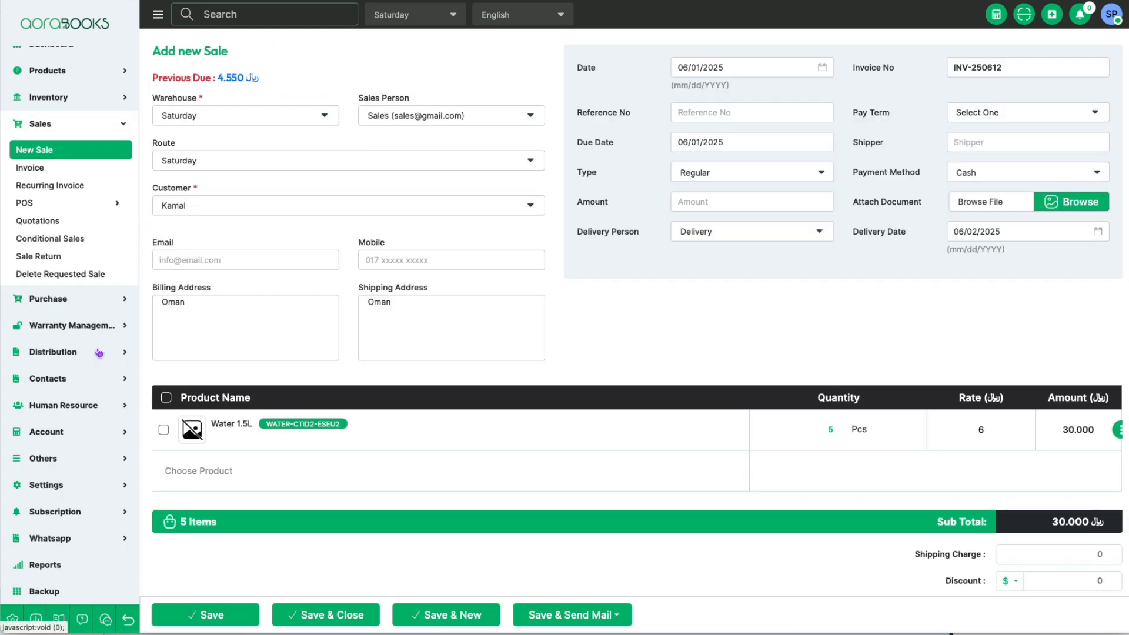
Step: Open the customer list in a separate browser tab and assign the first listed customer to the Price group1 category
{"action": "left_click", "coordinate": [77, 380]}
{"action": "right_click", "coordinate": [46, 346]}
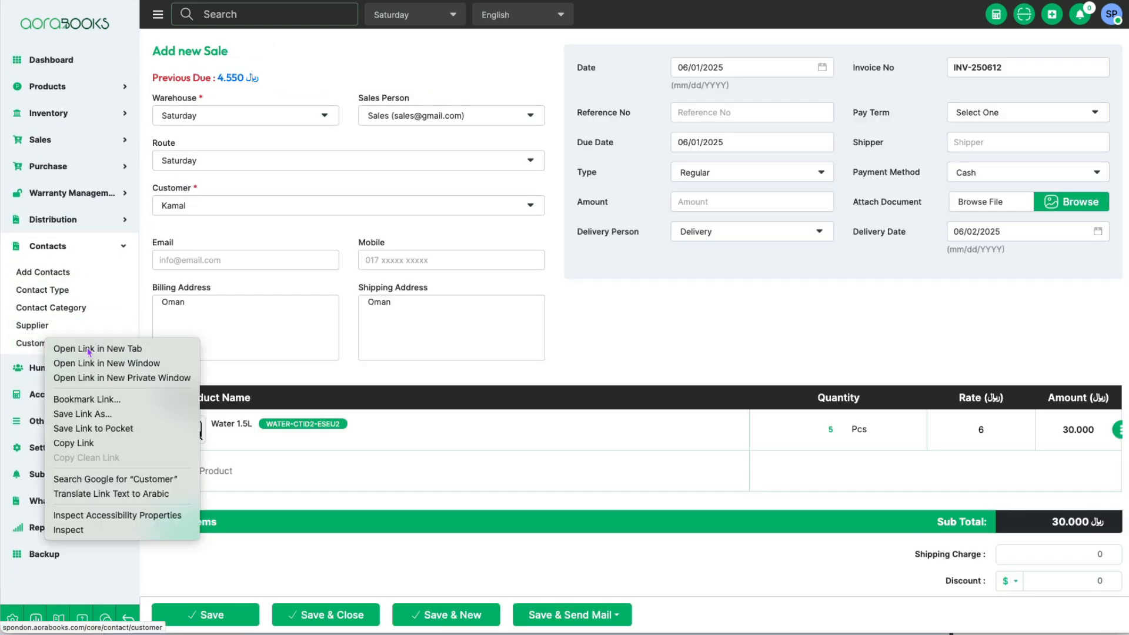
{"action": "left_click", "coordinate": [88, 350]}
{"action": "left_click", "coordinate": [590, 1]}
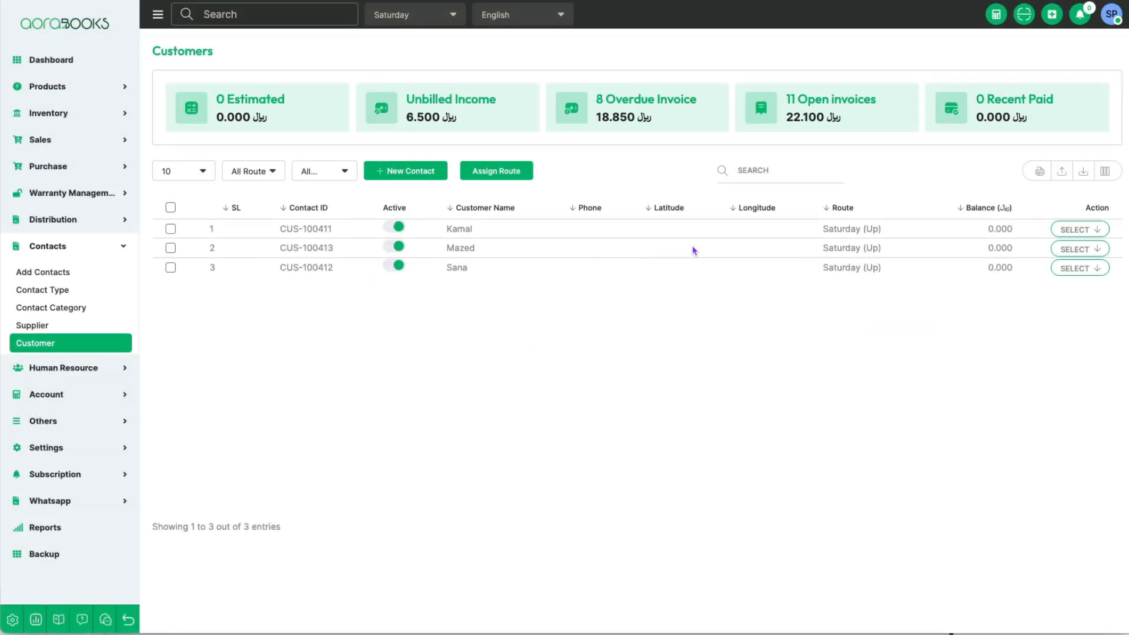
{"action": "left_click", "coordinate": [1084, 230]}
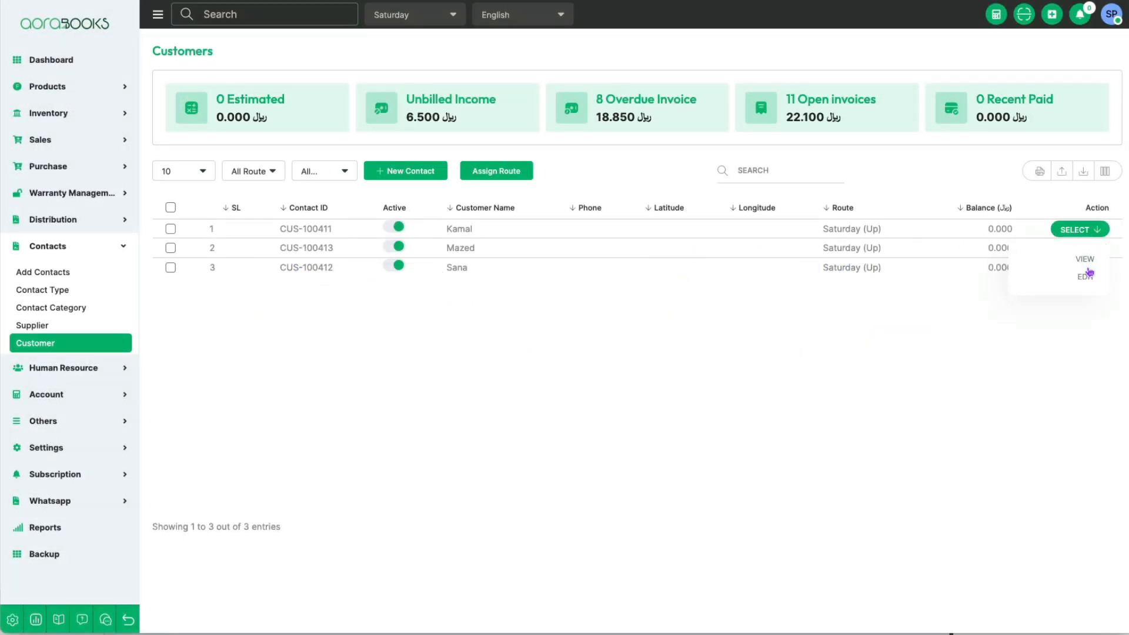
{"action": "left_click", "coordinate": [1086, 278]}
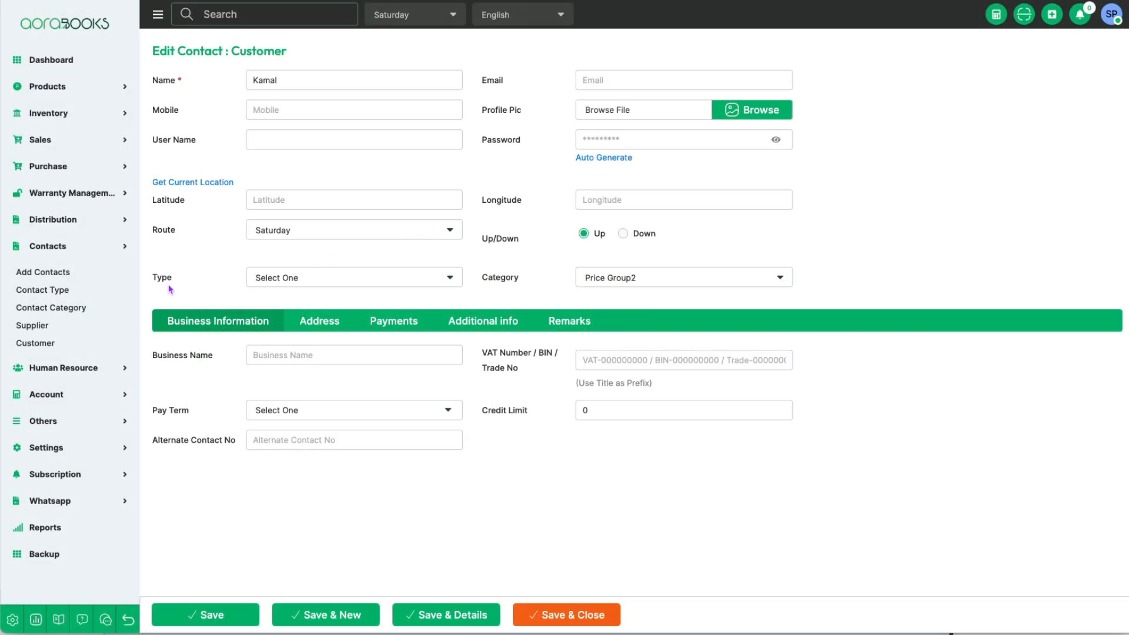
{"action": "left_click", "coordinate": [668, 281]}
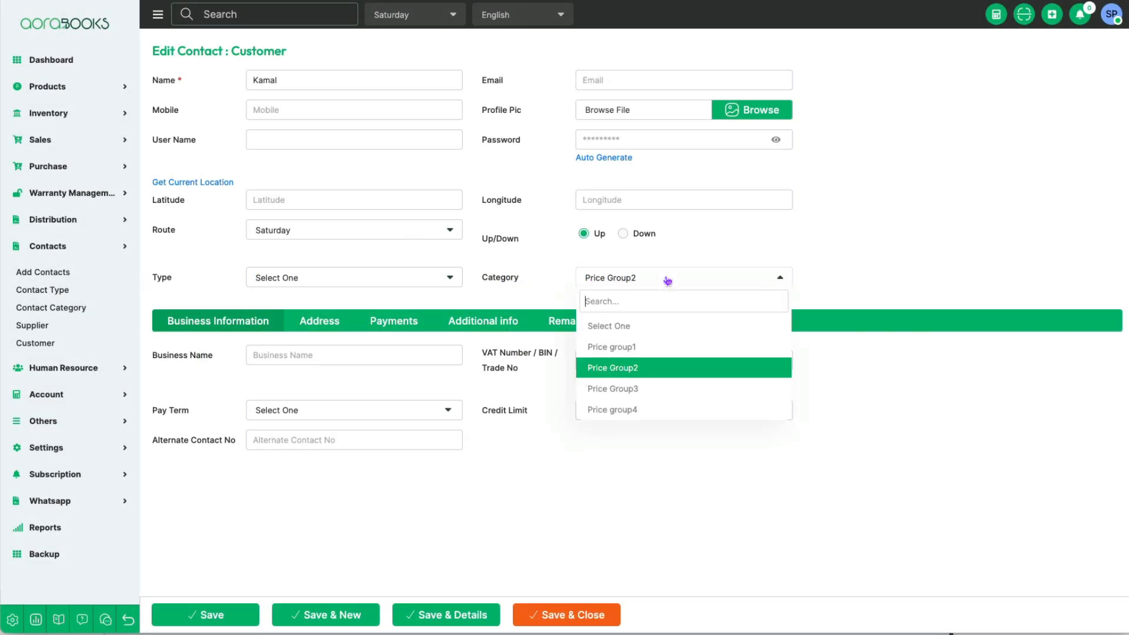
{"action": "left_click", "coordinate": [645, 347]}
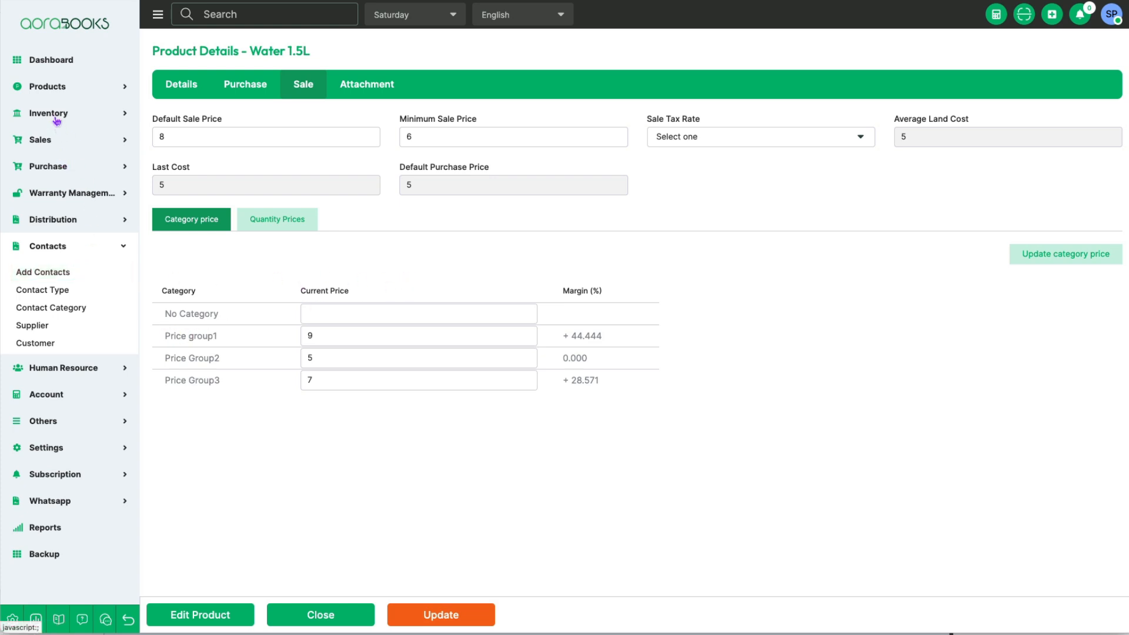
Step: Open the product details of Water 1.5L from the product list
{"action": "left_click", "coordinate": [59, 88]}
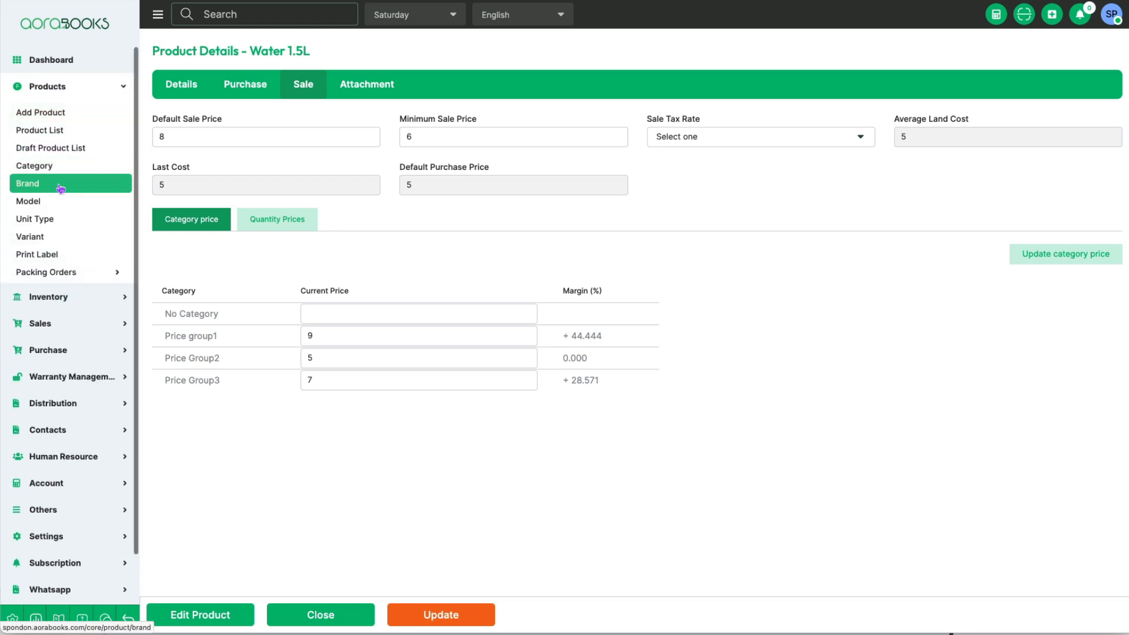
{"action": "left_click", "coordinate": [47, 135]}
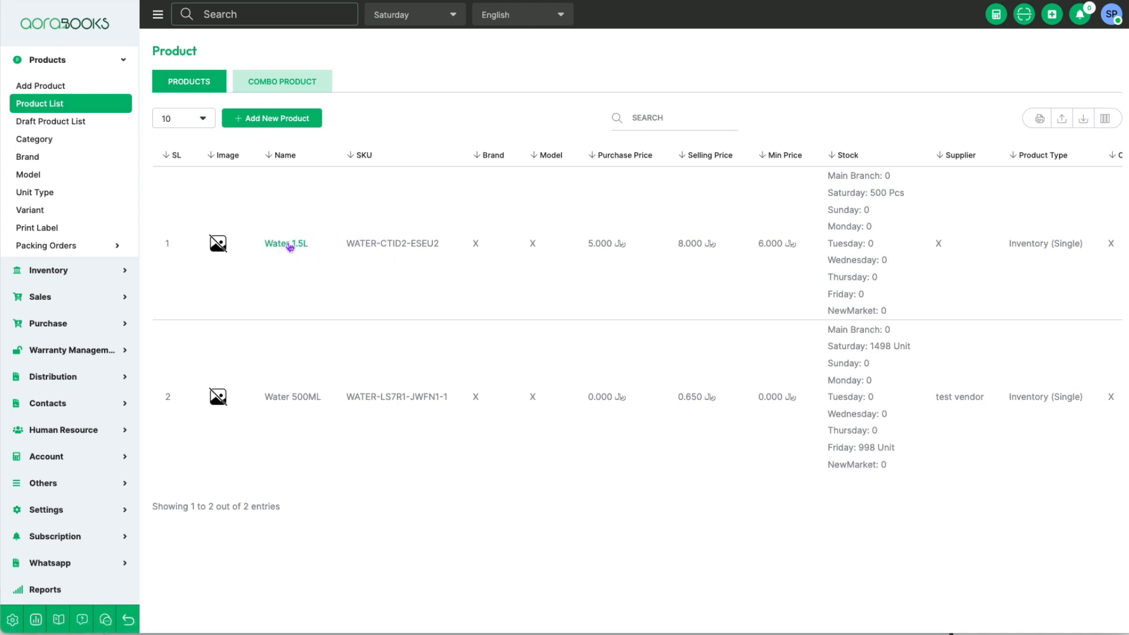
{"action": "scroll", "coordinate": [290, 244], "scroll_direction": "right", "scroll_amount": 5}
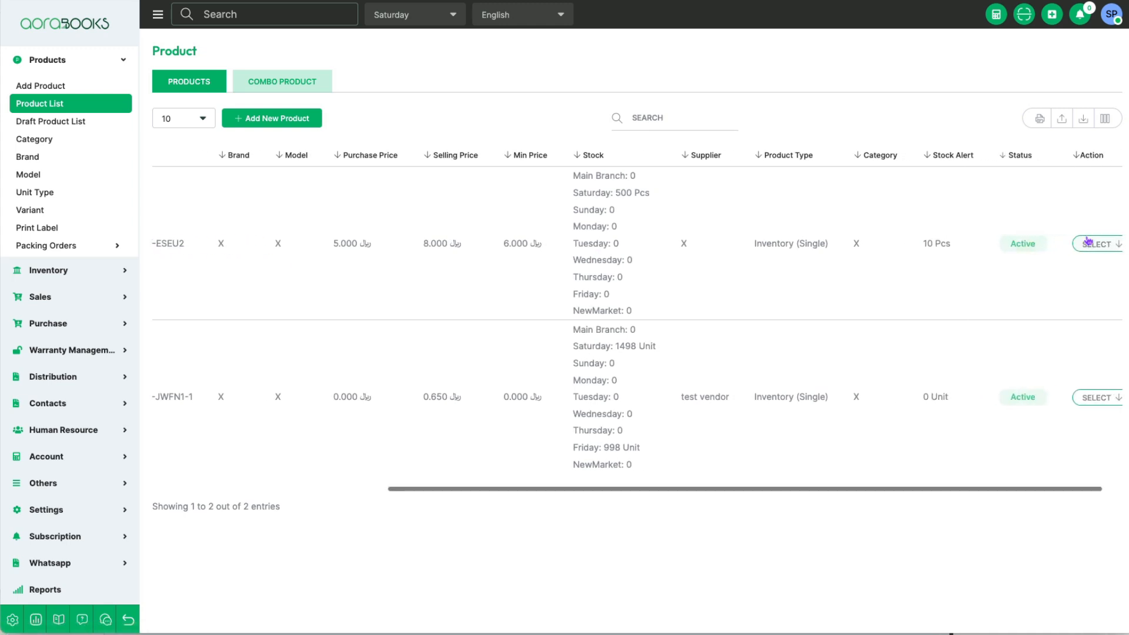
{"action": "left_click", "coordinate": [1098, 244]}
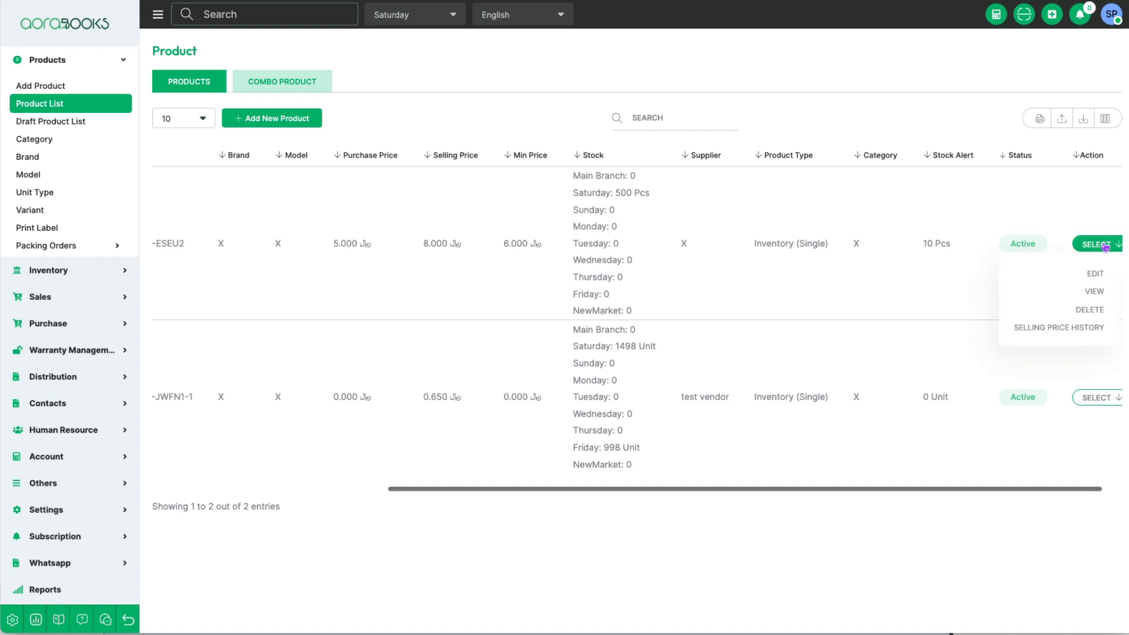
{"action": "left_click", "coordinate": [1097, 292]}
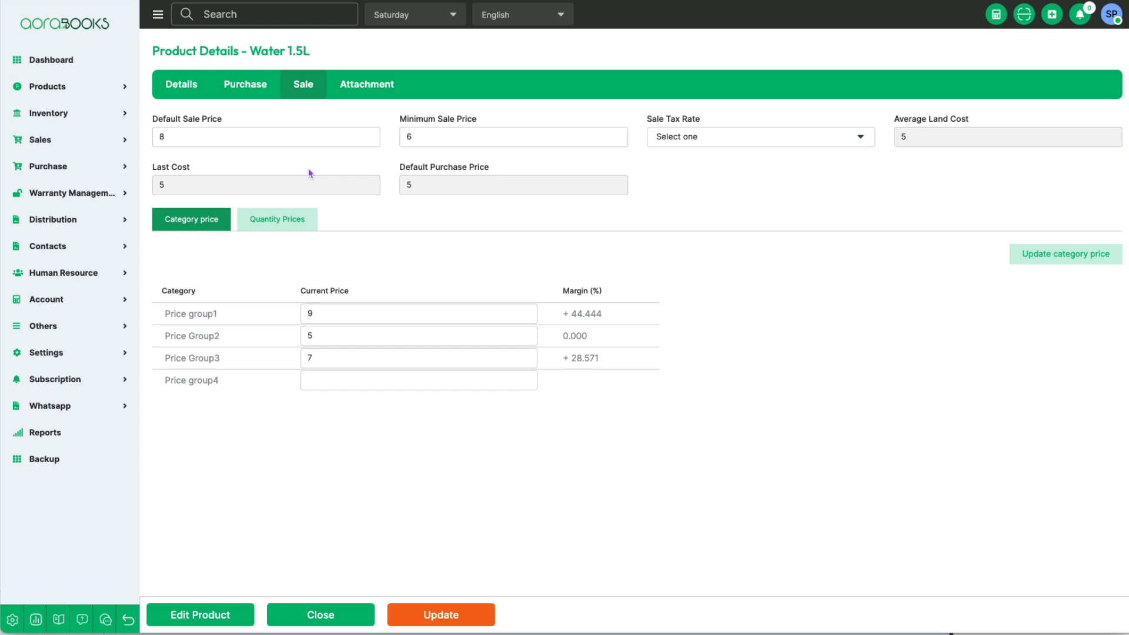
Step: Review the product's basic details and its purchase information, including supplier and quantity prices
{"action": "left_click", "coordinate": [181, 86]}
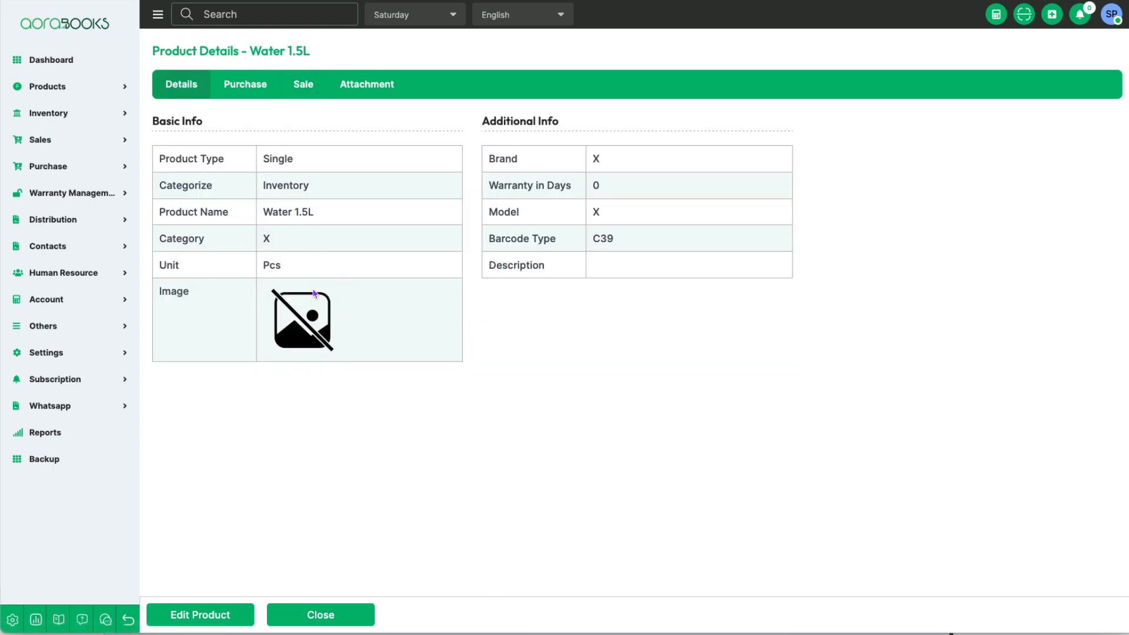
{"action": "left_click", "coordinate": [241, 86]}
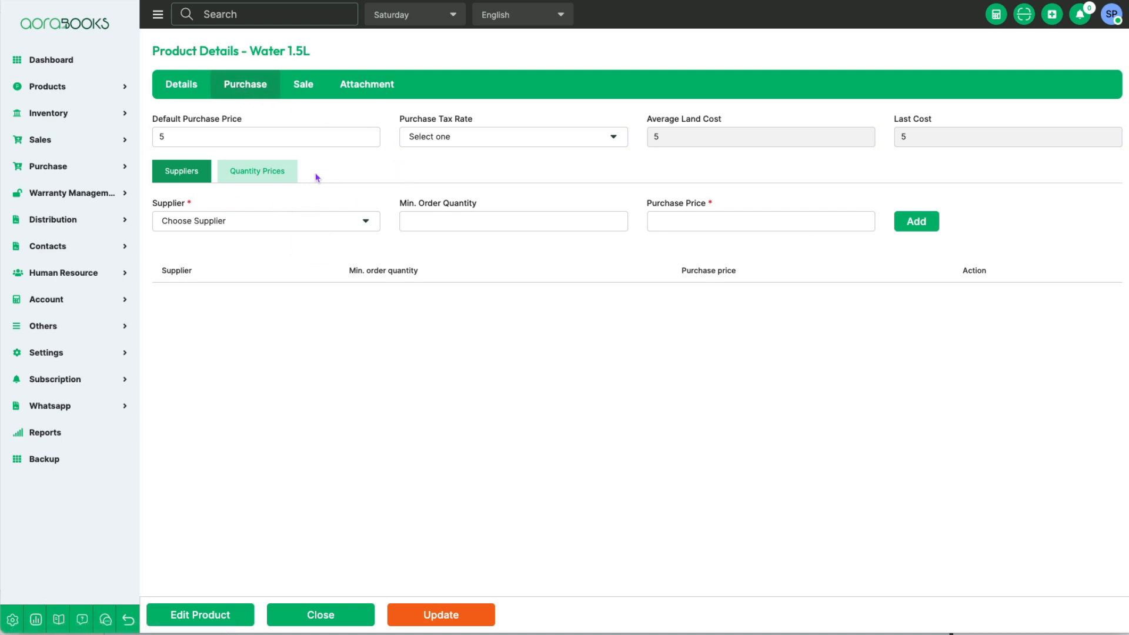
{"action": "left_click", "coordinate": [269, 171]}
{"action": "left_click", "coordinate": [176, 171]}
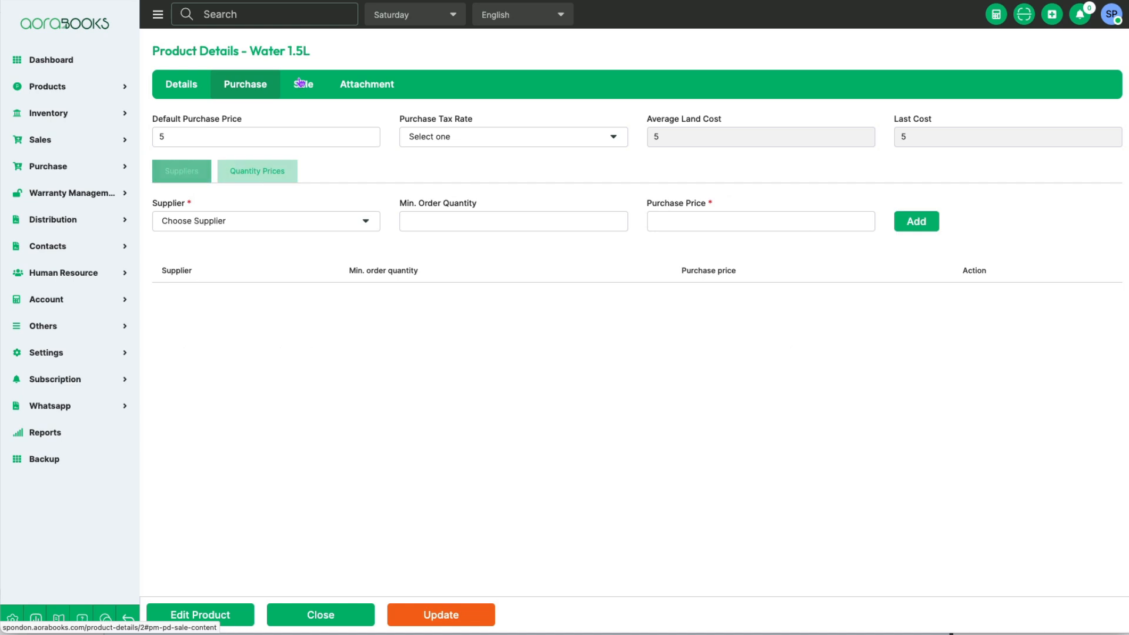
Step: Set the Water 1.5L category prices to 10 for Price group1, 9 for Price Group2, 5 for Price Group3 and 12 for Price group4, and update them
{"action": "left_click", "coordinate": [312, 87]}
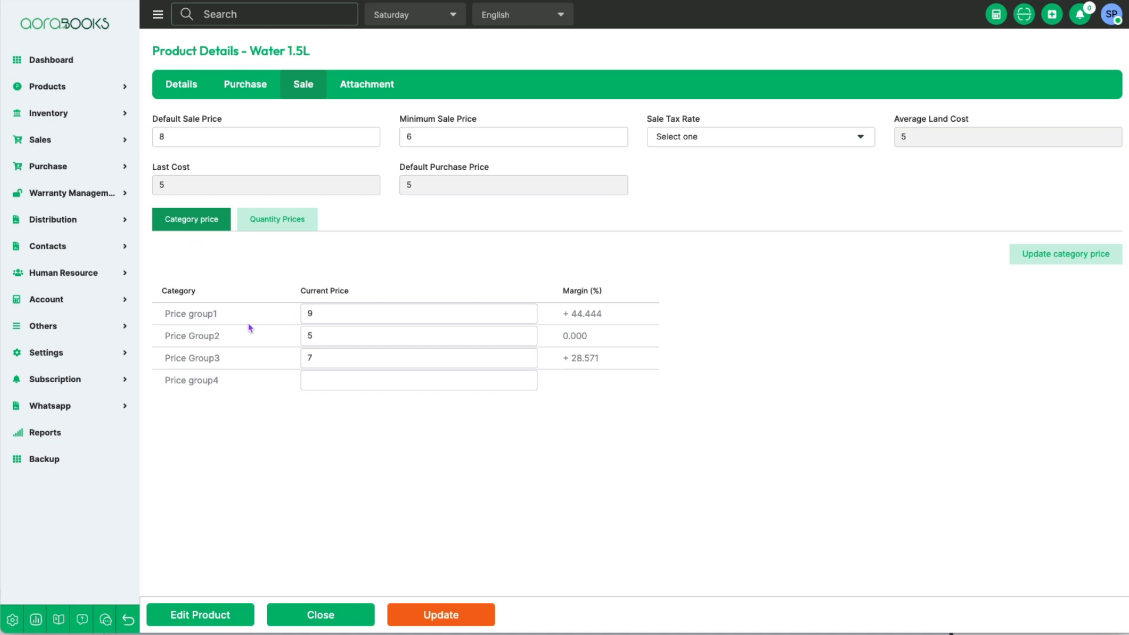
{"action": "left_click_drag", "start_coordinate": [330, 315], "coordinate": [289, 312]}
{"action": "type", "text": "10"}
{"action": "left_click_drag", "start_coordinate": [325, 339], "coordinate": [273, 335]}
{"action": "type", "text": "9"}
{"action": "left_click_drag", "start_coordinate": [325, 355], "coordinate": [288, 363]}
{"action": "left_click", "coordinate": [332, 386]}
{"action": "left_click", "coordinate": [1048, 257]}
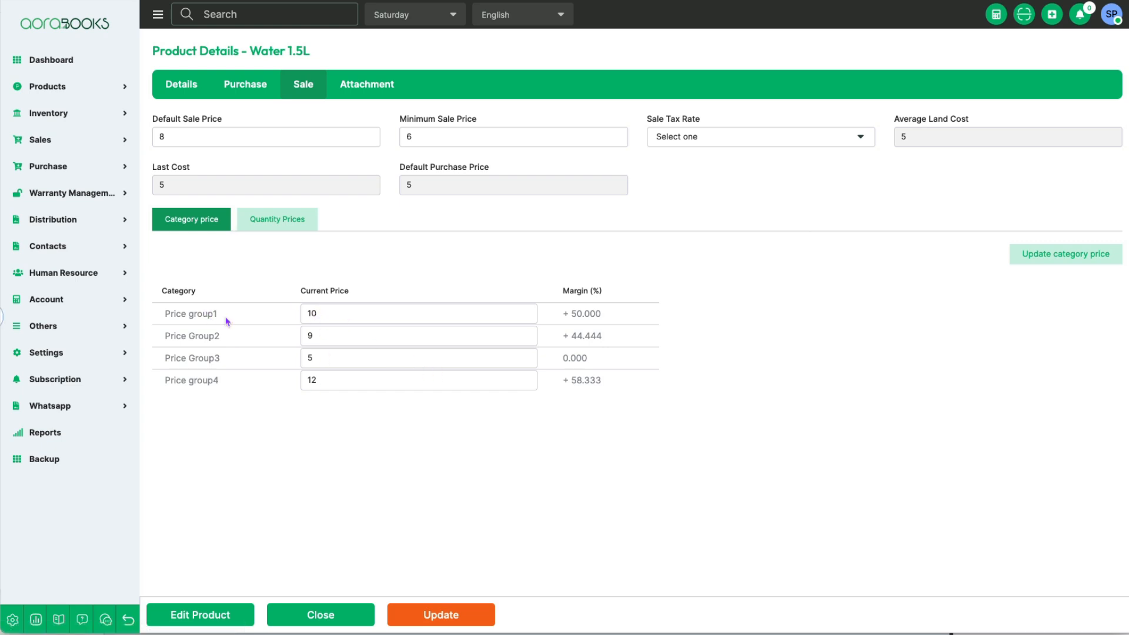
Step: Review the product's four category prices and look up the first customer's record in the customer list
{"action": "left_click_drag", "start_coordinate": [226, 321], "coordinate": [154, 322]}
{"action": "triple_click", "coordinate": [168, 335]}
{"action": "left_click_drag", "start_coordinate": [224, 358], "coordinate": [156, 361]}
{"action": "left_click_drag", "start_coordinate": [235, 393], "coordinate": [156, 384]}
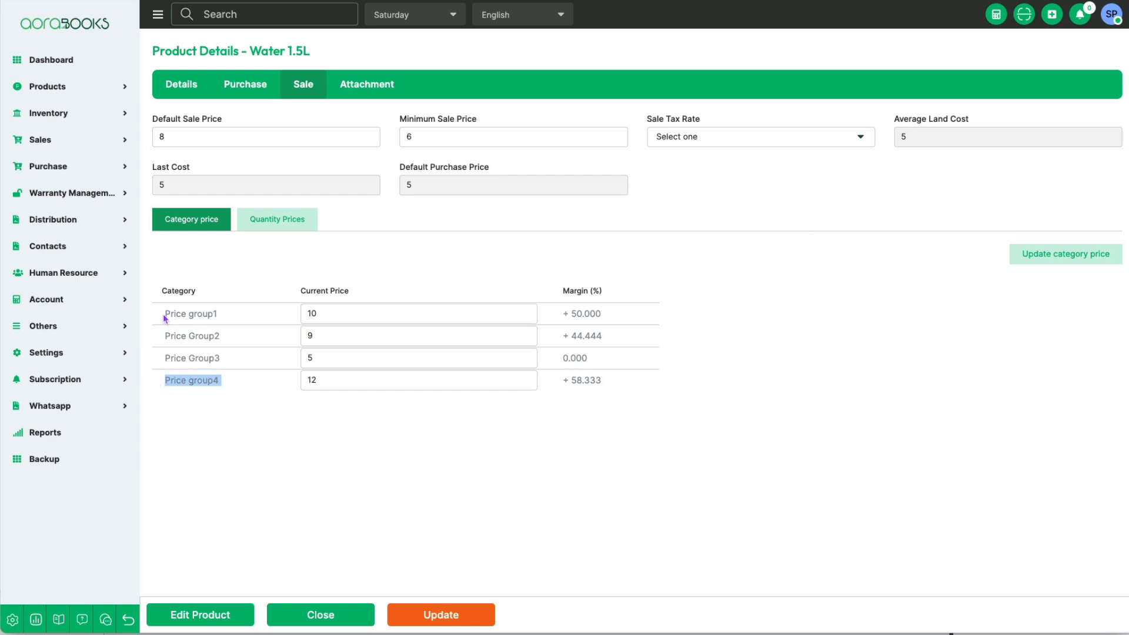
{"action": "left_click_drag", "start_coordinate": [165, 319], "coordinate": [227, 316]}
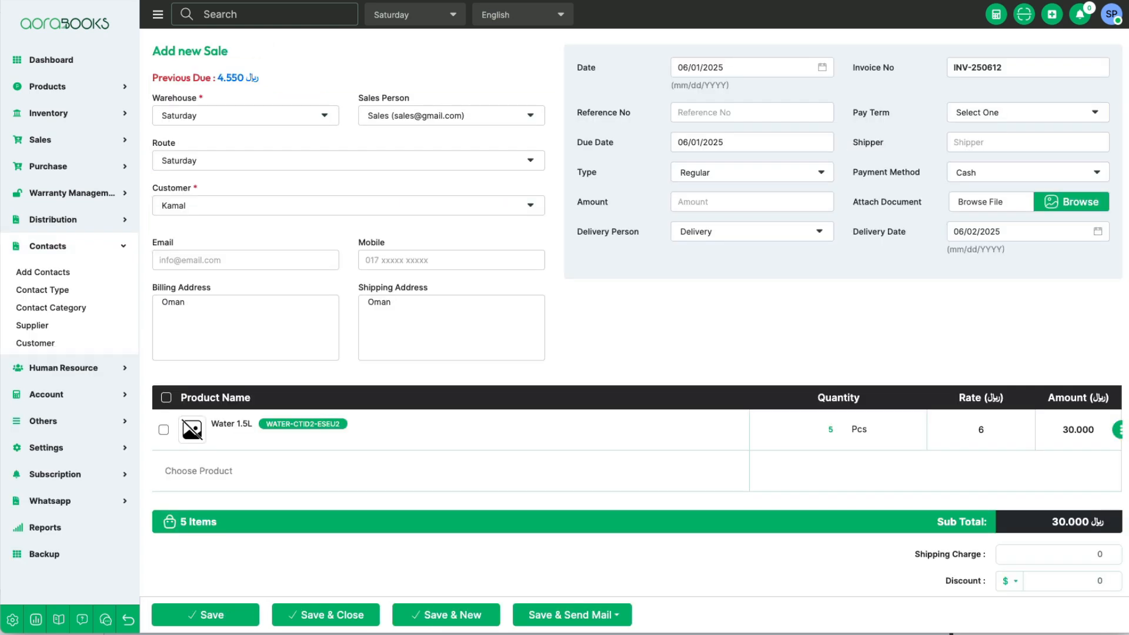
{"action": "left_click", "coordinate": [59, 143]}
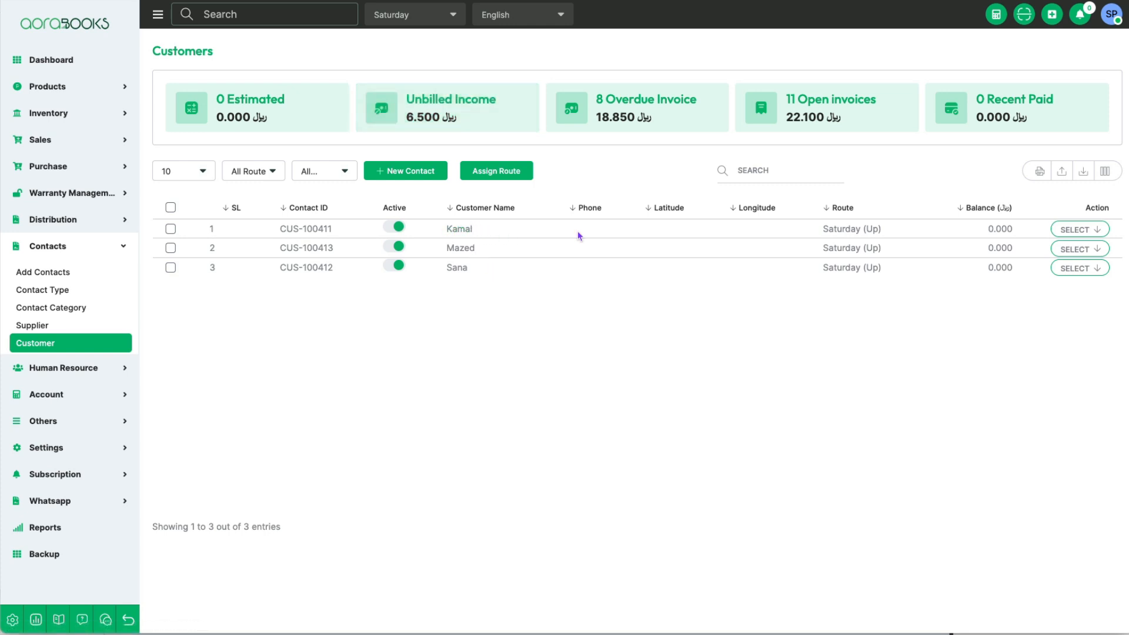
{"action": "left_click", "coordinate": [1080, 230]}
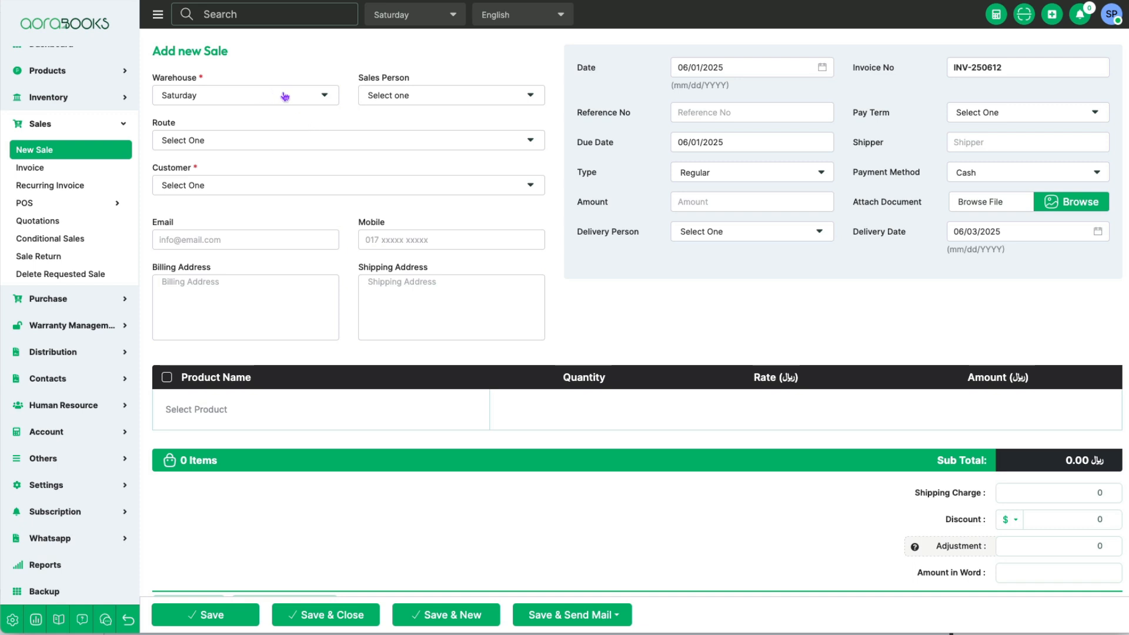
Step: Fill in the new sale with the Saturday warehouse, the Sales salesperson, the Saturday route and the last customer offered
{"action": "left_click", "coordinate": [229, 98]}
{"action": "left_click", "coordinate": [215, 151]}
{"action": "left_click", "coordinate": [431, 95]}
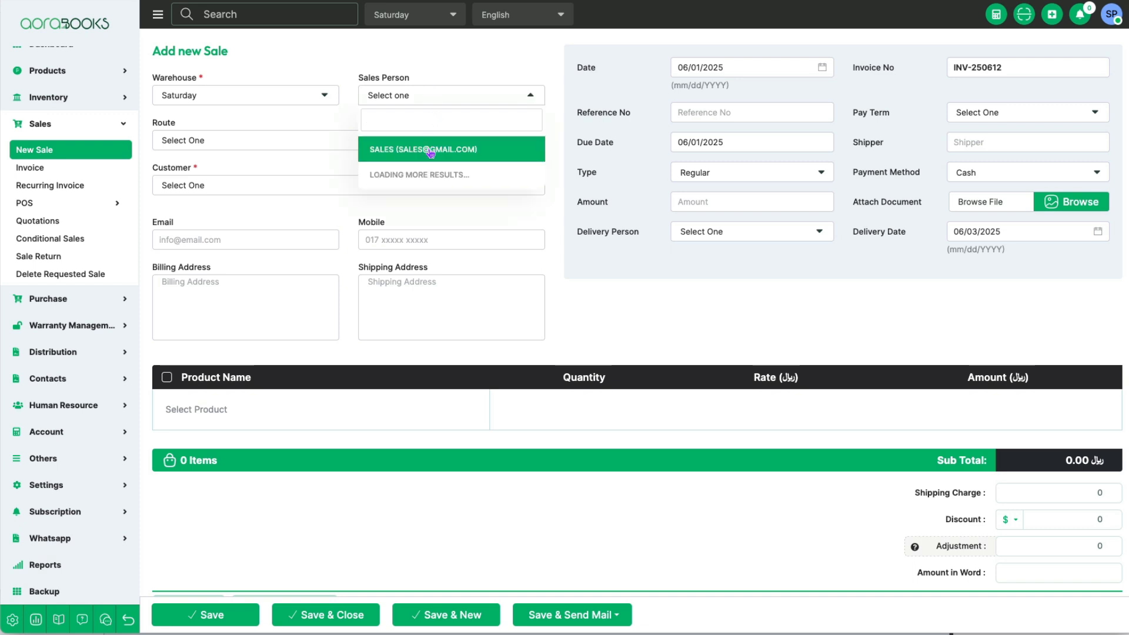
{"action": "left_click", "coordinate": [431, 150]}
{"action": "left_click", "coordinate": [222, 142]}
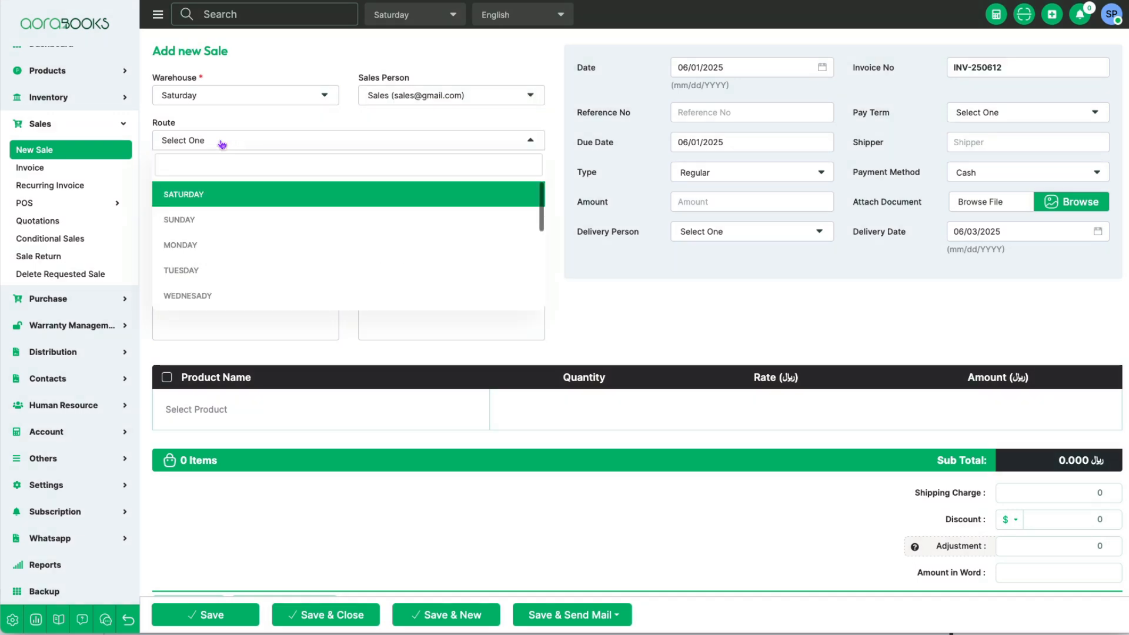
{"action": "left_click", "coordinate": [204, 193]}
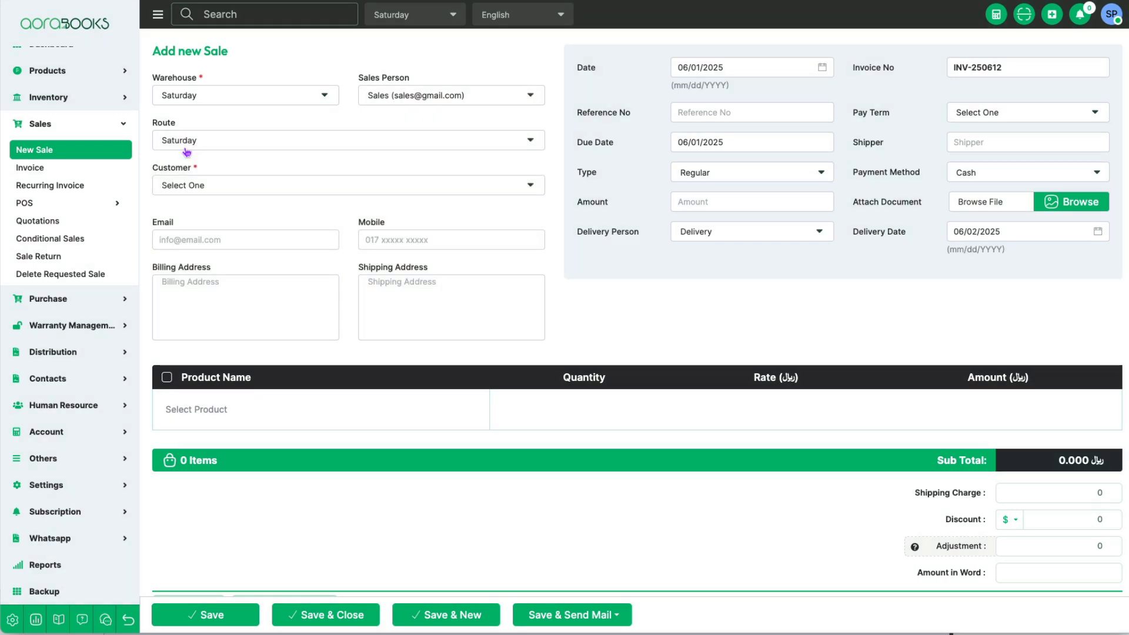
{"action": "left_click", "coordinate": [220, 184]}
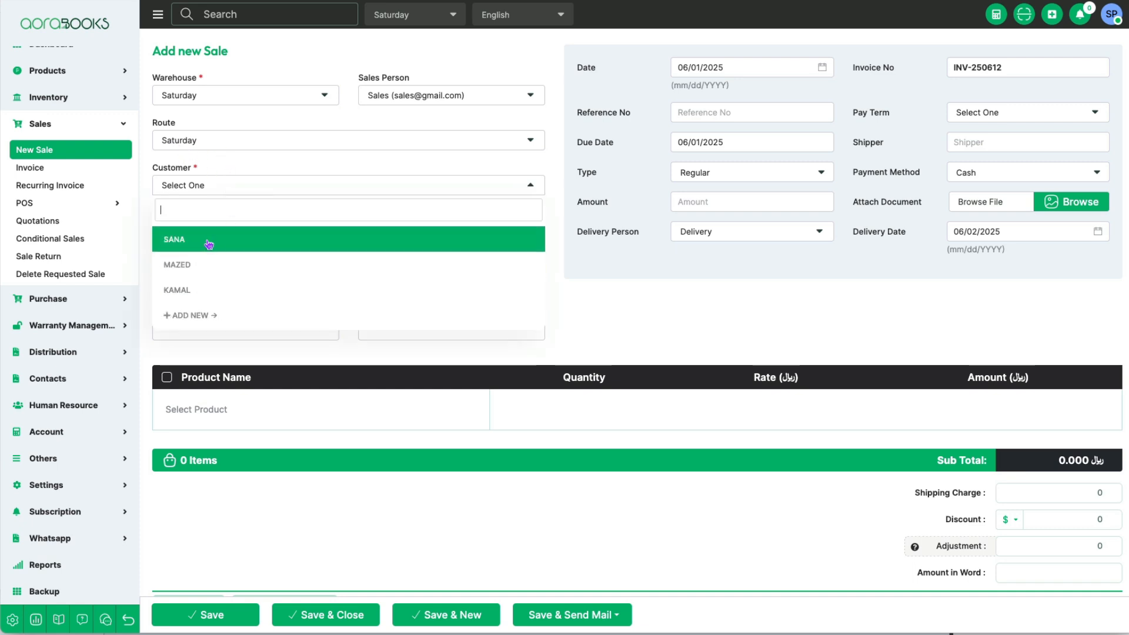
{"action": "left_click", "coordinate": [205, 288]}
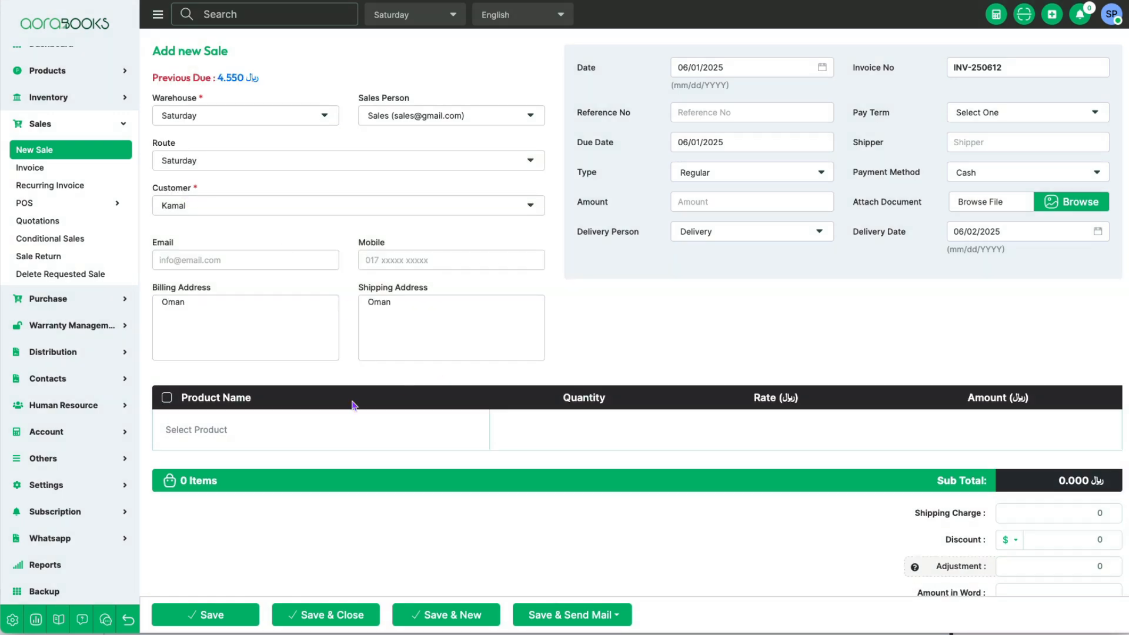
Step: Add Water 1.5L to the sale with a quantity of 500
{"action": "left_click", "coordinate": [260, 430]}
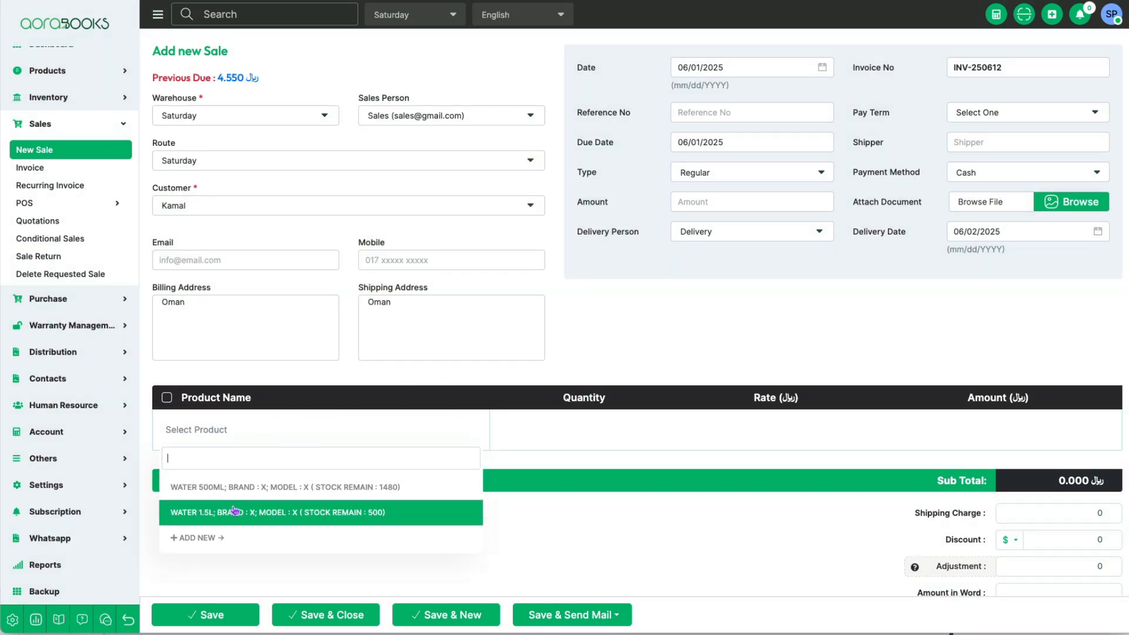
{"action": "left_click", "coordinate": [235, 511]}
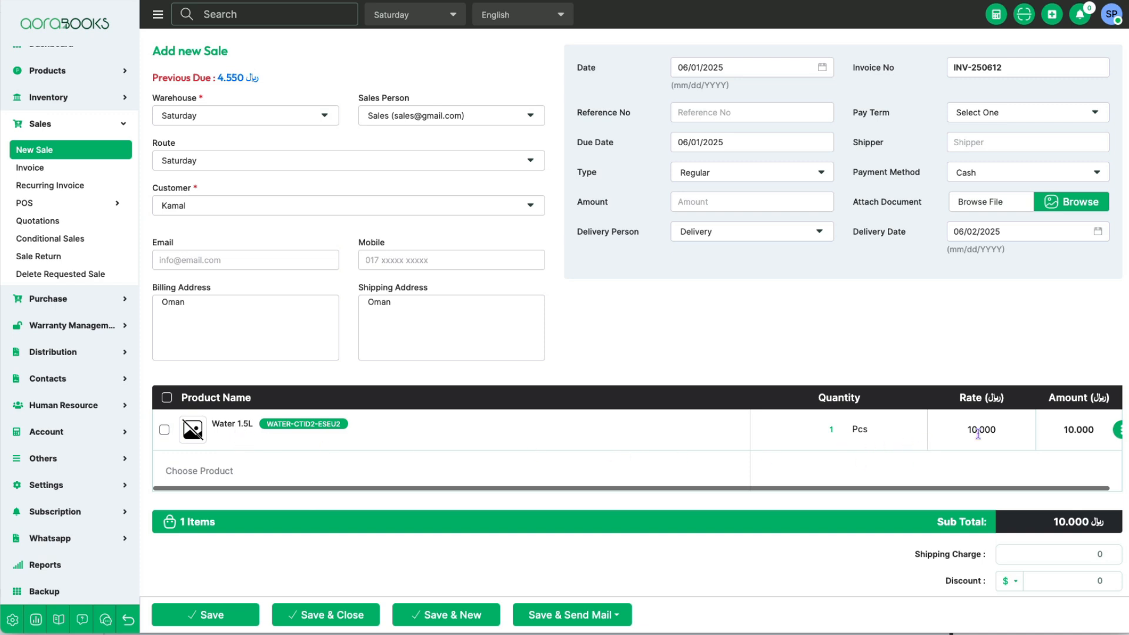
{"action": "scroll", "coordinate": [968, 432], "scroll_direction": "right", "scroll_amount": 1}
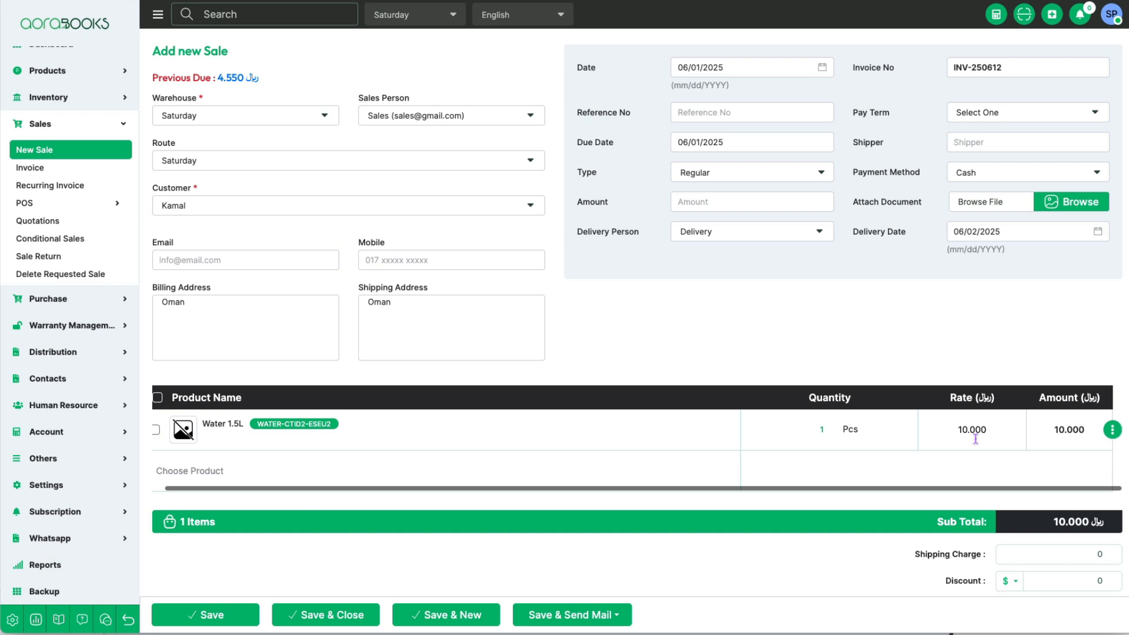
{"action": "left_click_drag", "start_coordinate": [829, 428], "coordinate": [781, 427]}
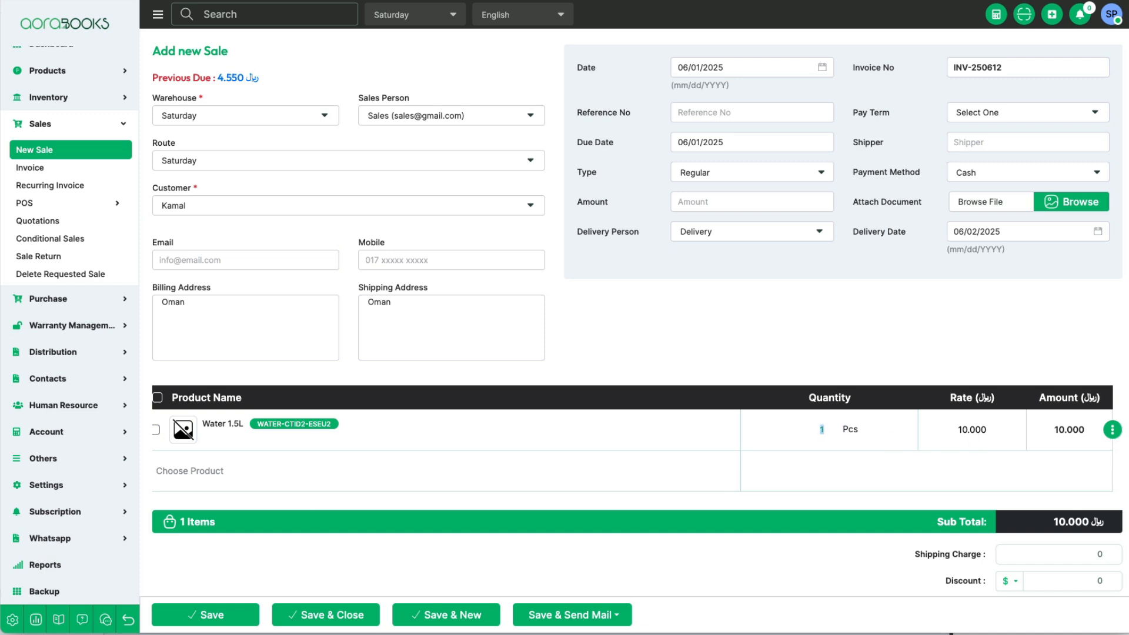
{"action": "left_click", "coordinate": [864, 463]}
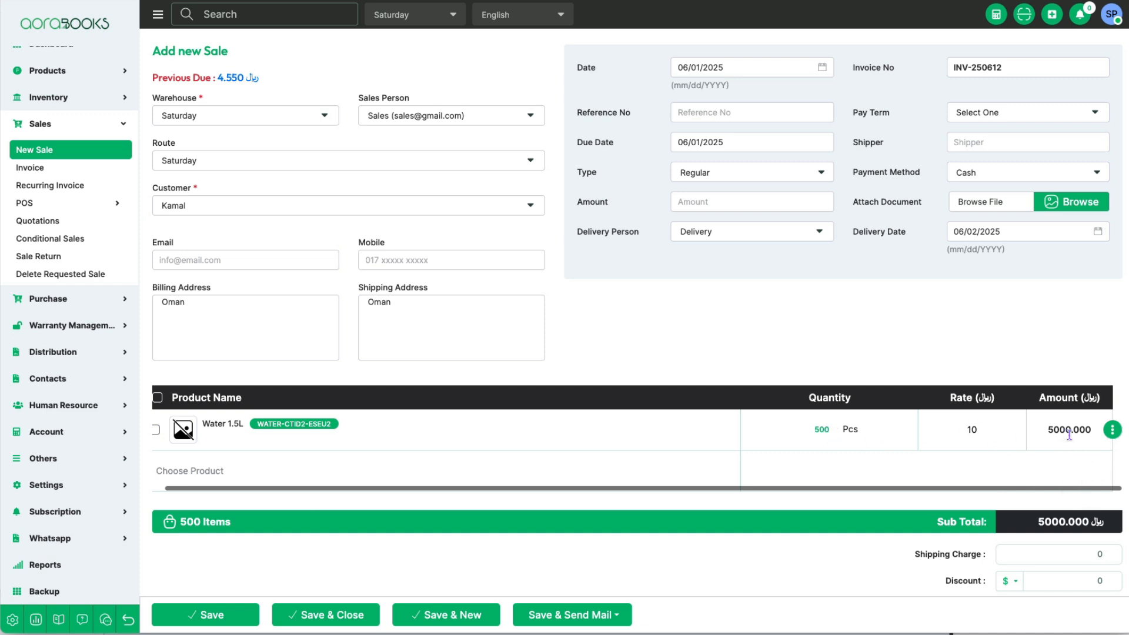
Step: Set the Water 1.5L quantity in the sale to 10 and check its rate and amount
{"action": "left_click_drag", "start_coordinate": [831, 429], "coordinate": [789, 428]}
{"action": "type", "text": "10"}
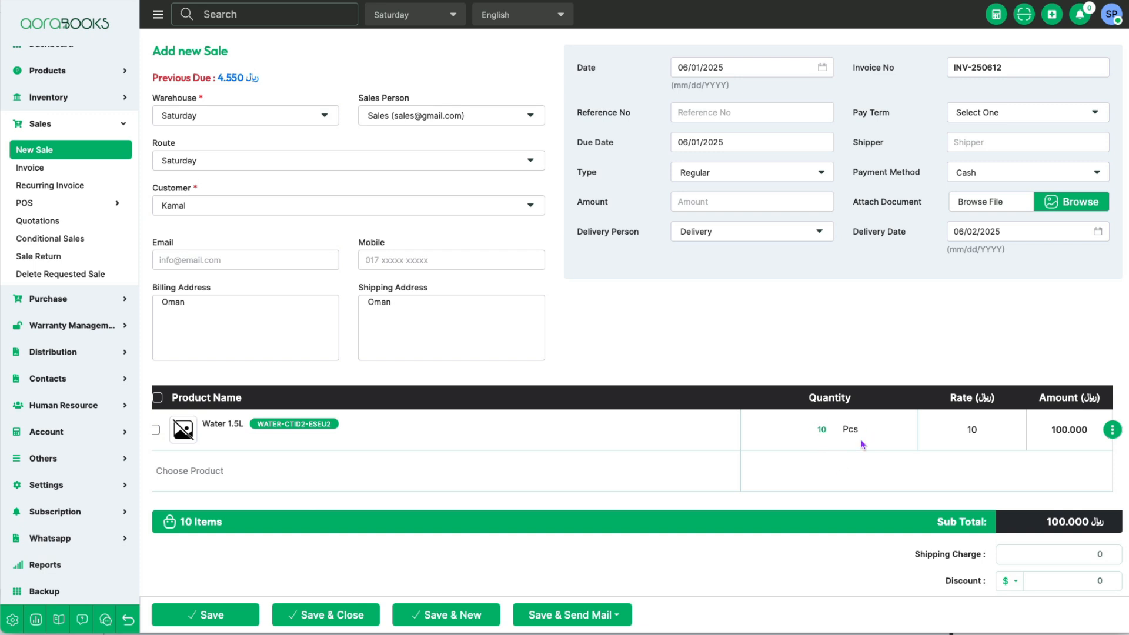
{"action": "scroll", "coordinate": [466, 448], "scroll_direction": "left", "scroll_amount": 2}
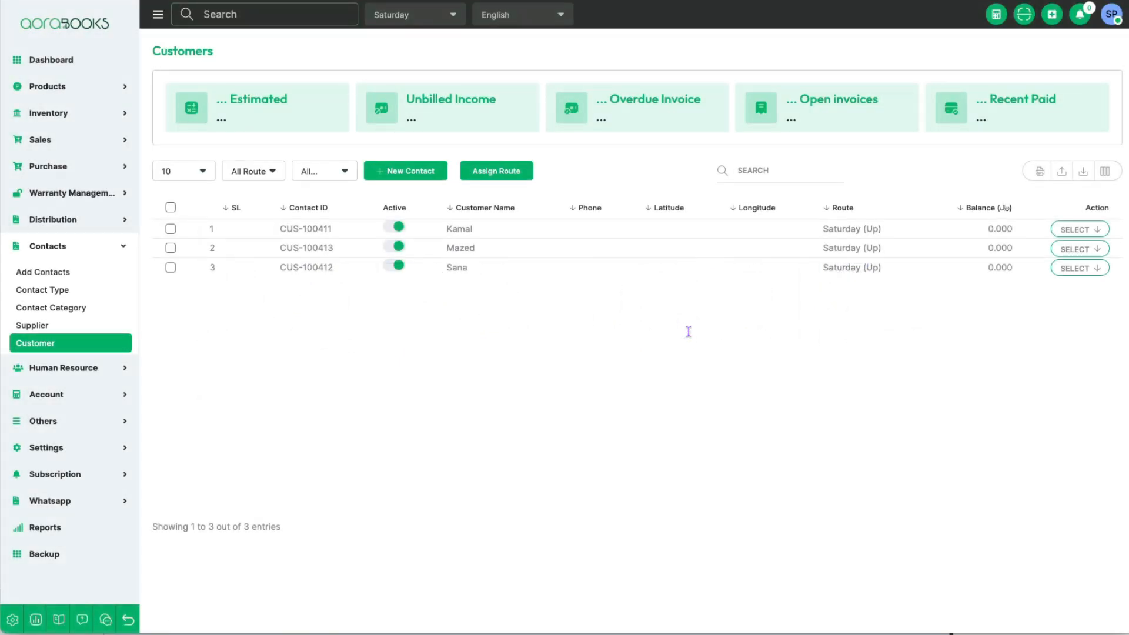
Step: Edit the second customer in the customer list, choose Price Group3 as the category, and save and close the record
{"action": "left_click", "coordinate": [1080, 249]}
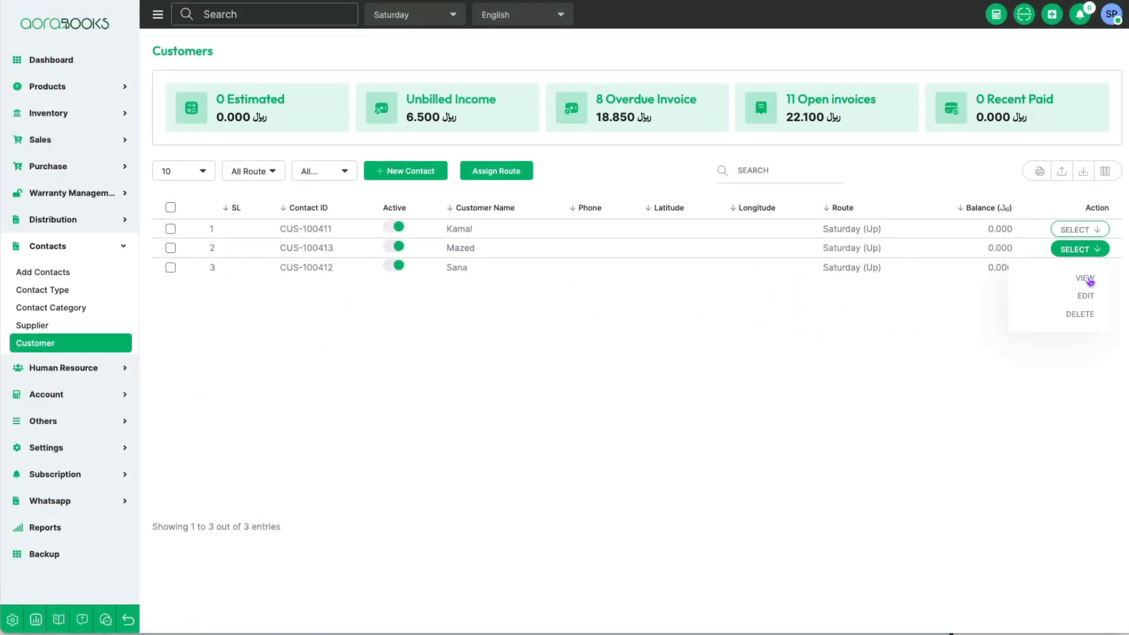
{"action": "left_click", "coordinate": [945, 302]}
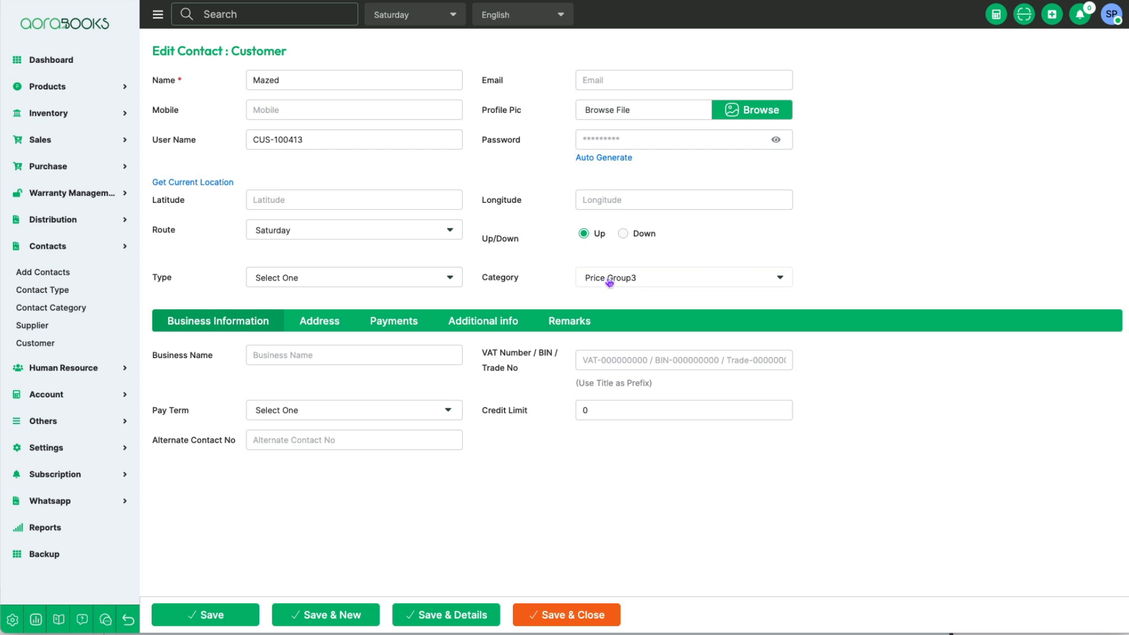
{"action": "left_click", "coordinate": [651, 283]}
{"action": "left_click", "coordinate": [641, 388]}
{"action": "left_click", "coordinate": [583, 613]}
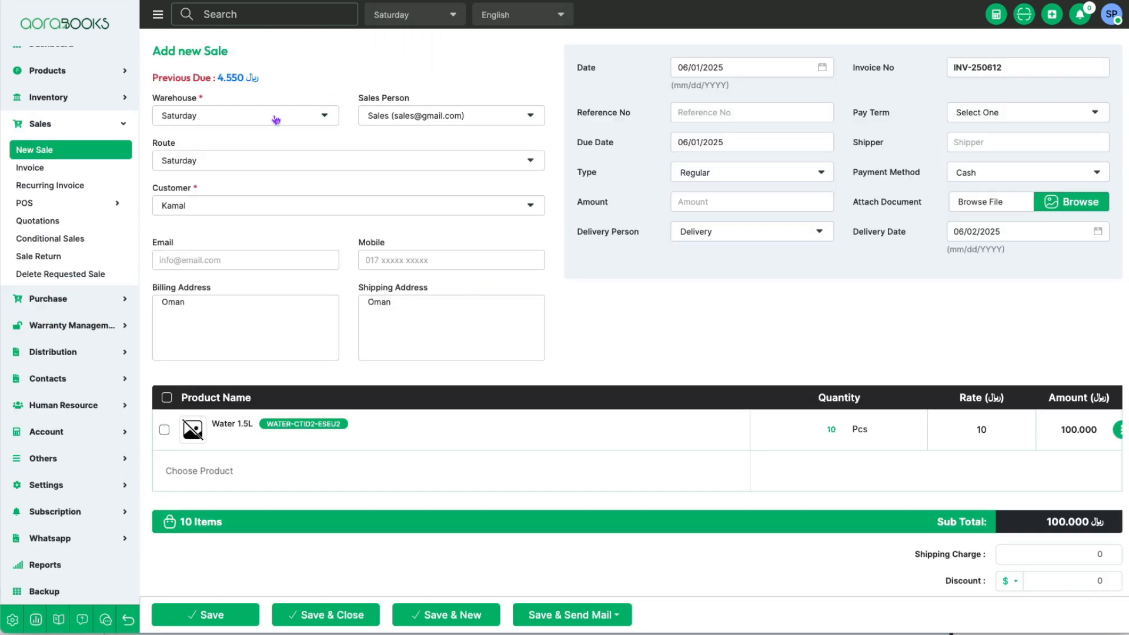
Step: Start a new sale with the Saturday warehouse, Sales salesperson, Saturday route and the second customer offered
{"action": "left_click", "coordinate": [38, 152]}
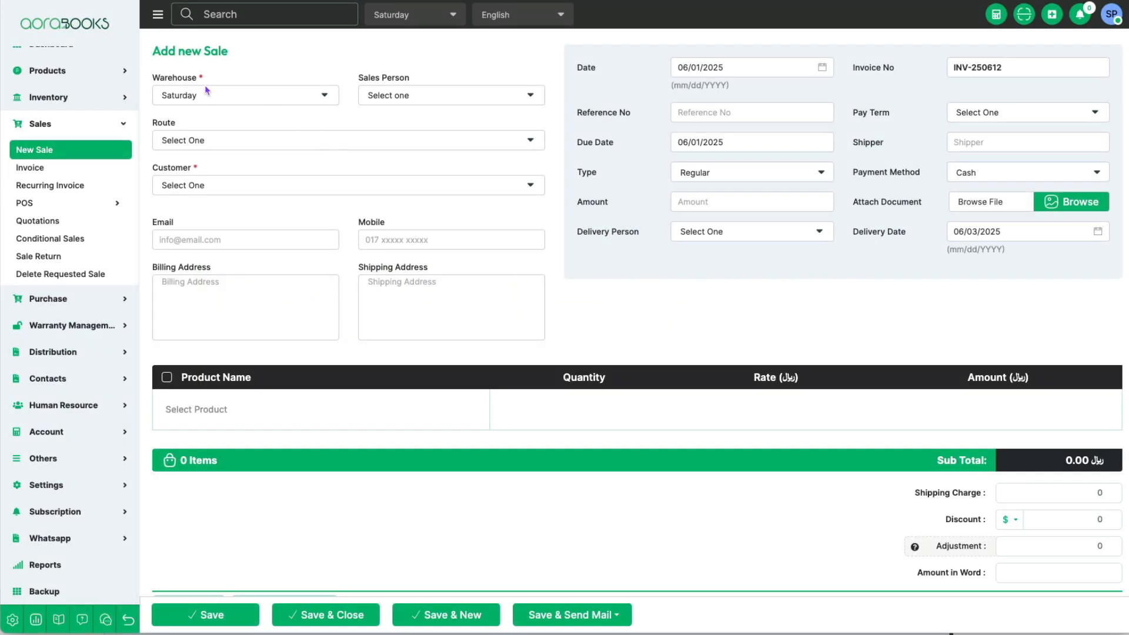
{"action": "left_click", "coordinate": [243, 101]}
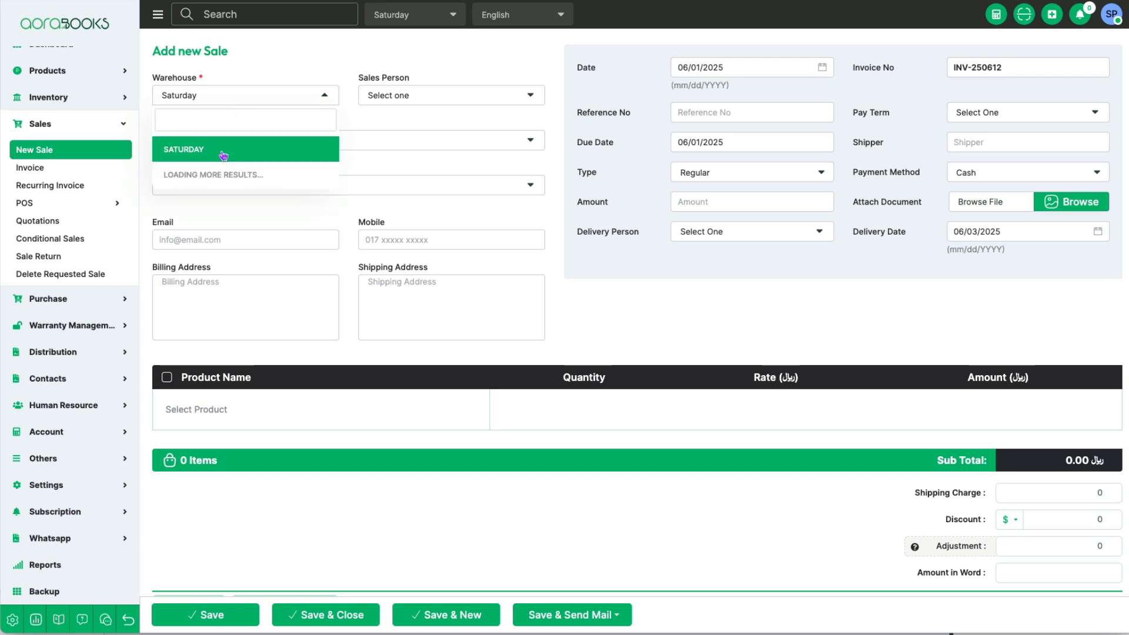
{"action": "left_click", "coordinate": [211, 152]}
{"action": "left_click", "coordinate": [442, 96]}
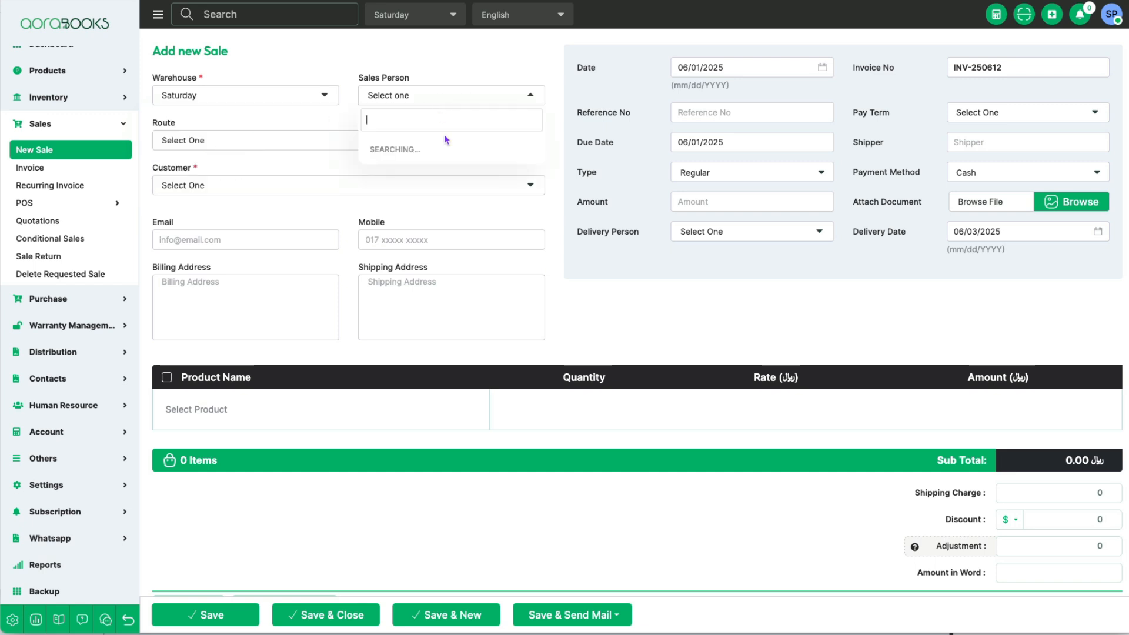
{"action": "left_click", "coordinate": [427, 150]}
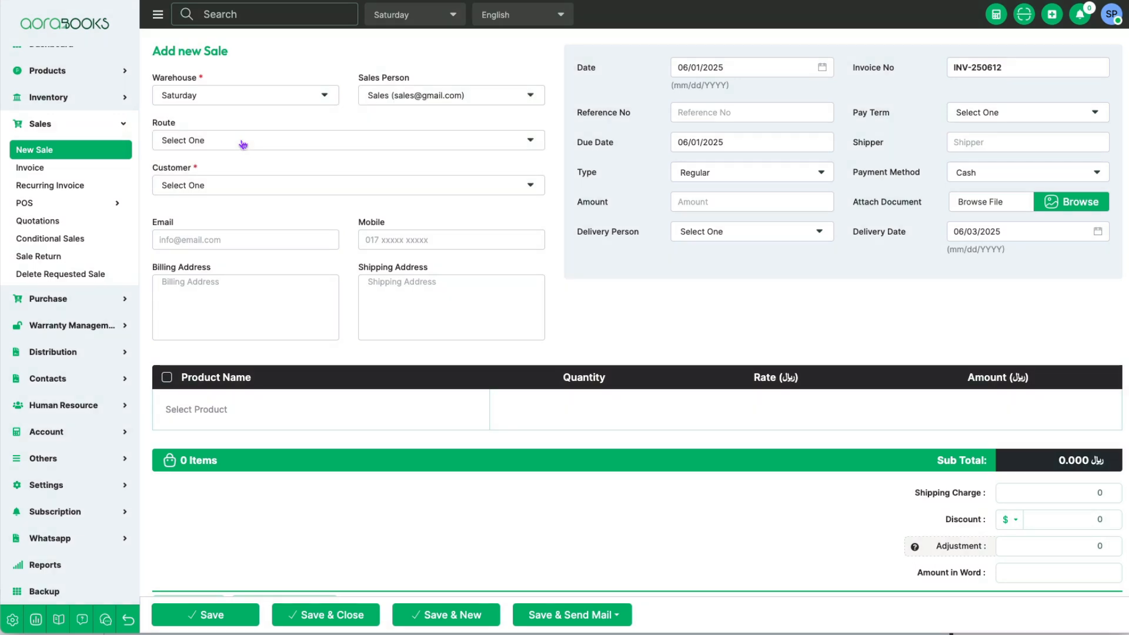
{"action": "left_click", "coordinate": [243, 144]}
{"action": "left_click", "coordinate": [244, 191]}
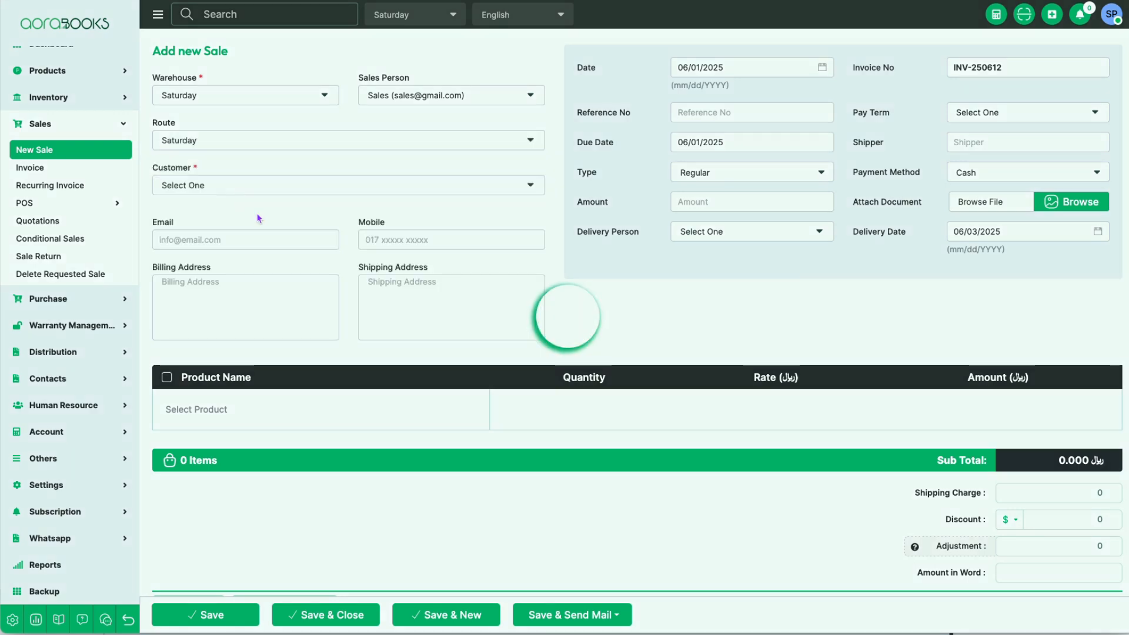
{"action": "left_click", "coordinate": [243, 190]}
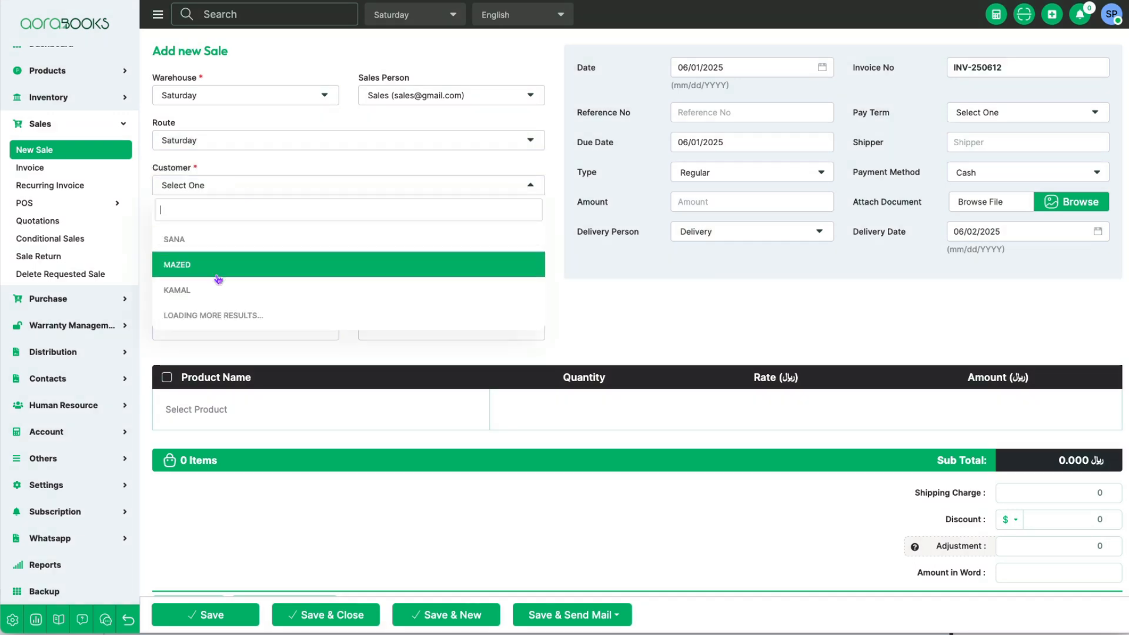
{"action": "left_click", "coordinate": [218, 277]}
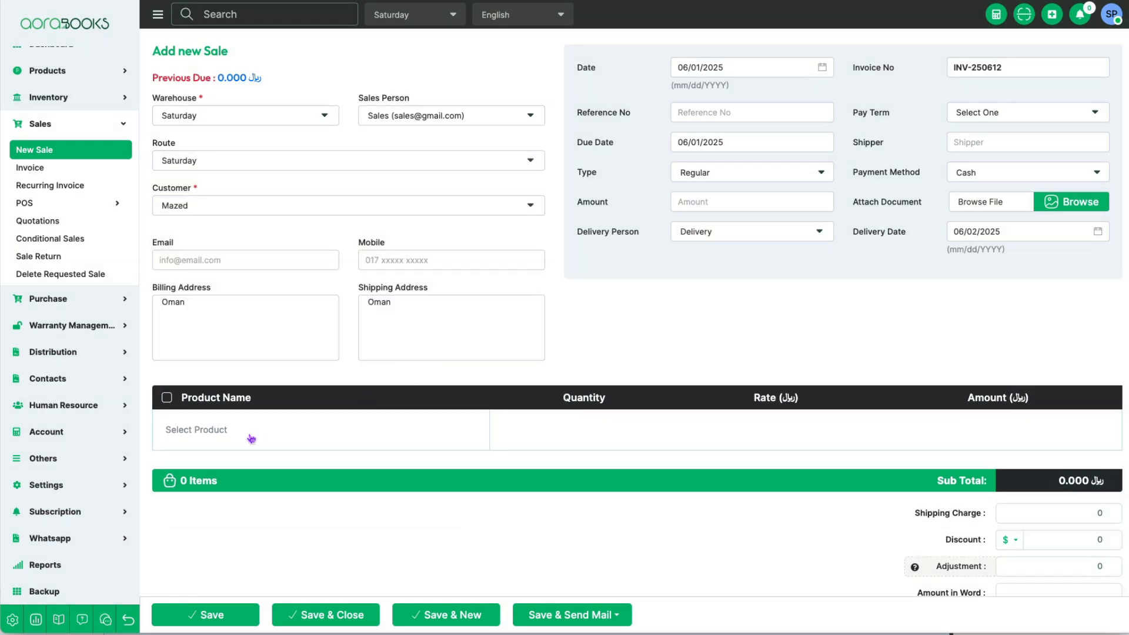
Step: Add Water 1.5L to the sale, and update the sale details on the product's page
{"action": "left_click", "coordinate": [253, 437]}
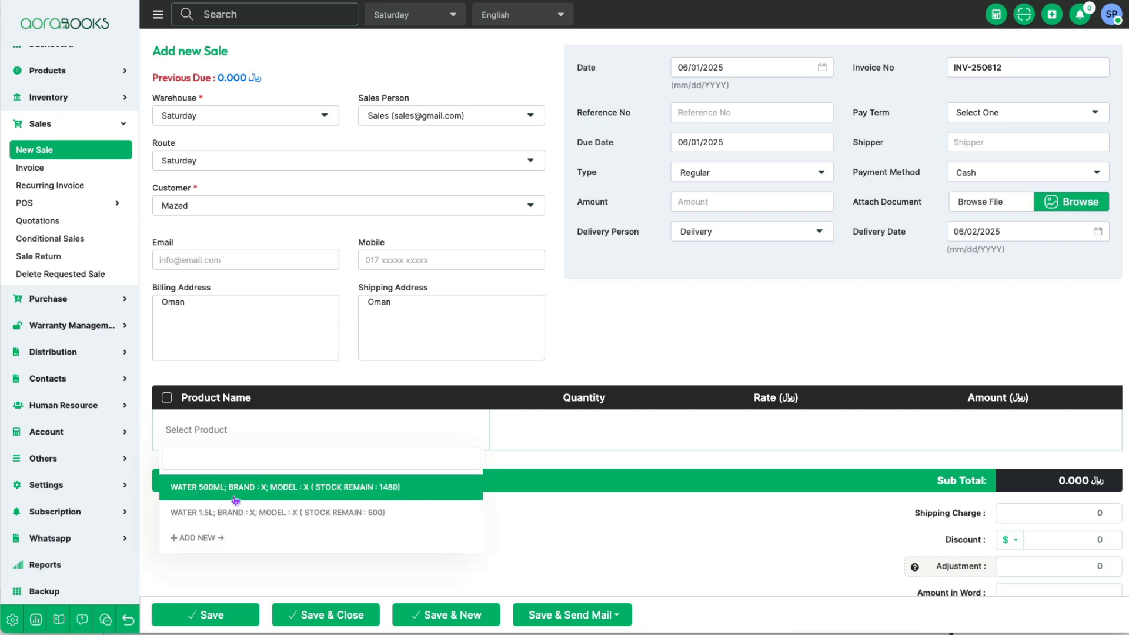
{"action": "left_click", "coordinate": [243, 513]}
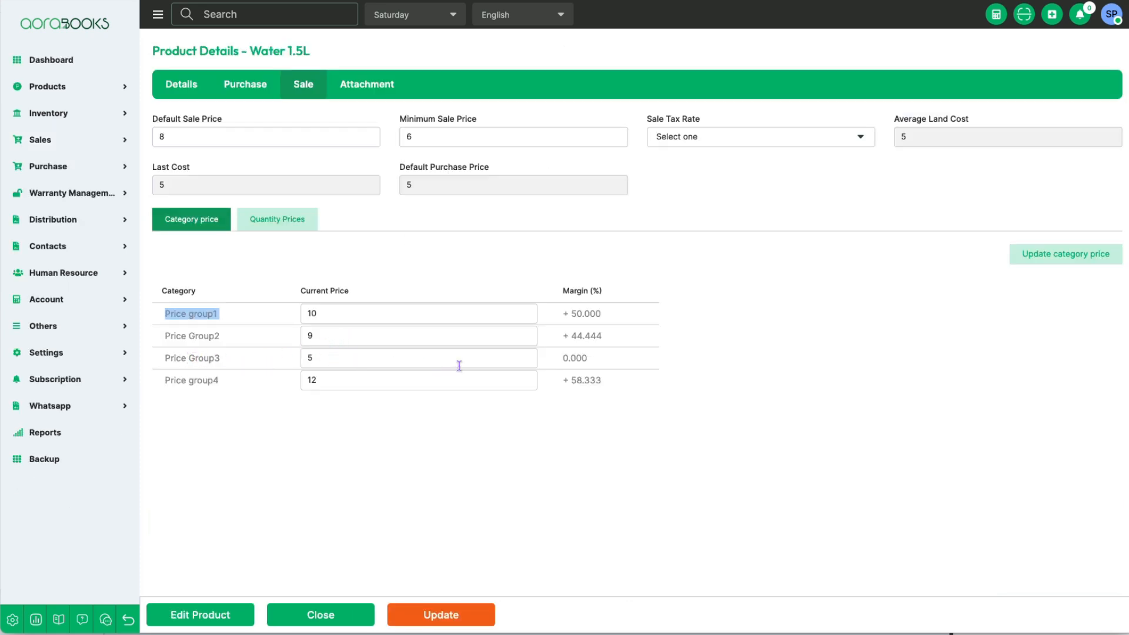
{"action": "left_click", "coordinate": [441, 614]}
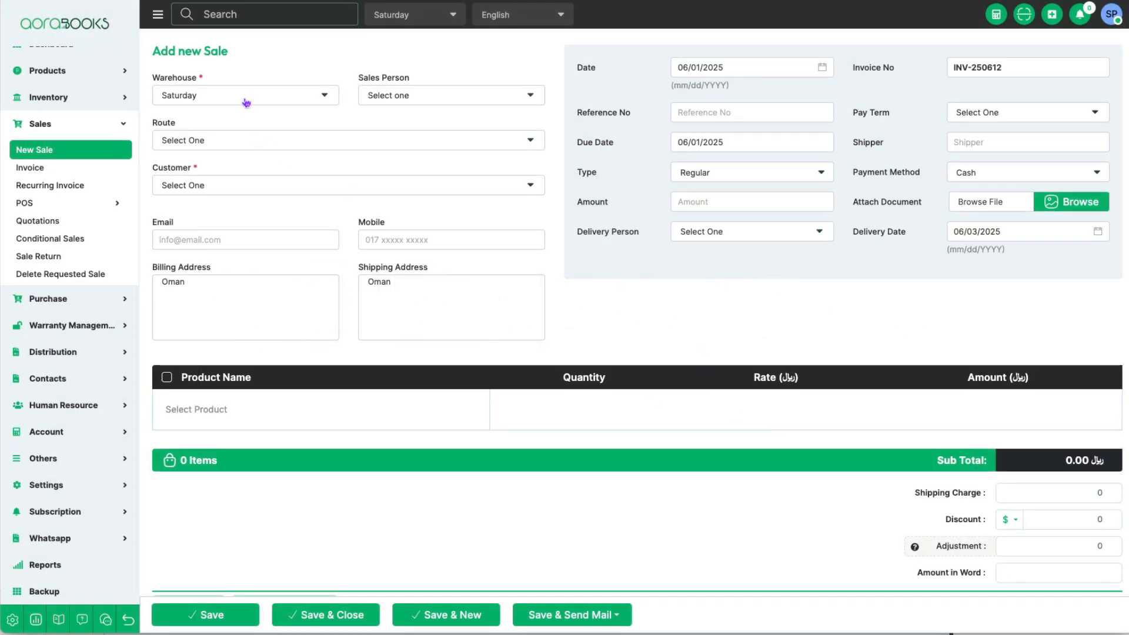
Step: Fill in a fresh sale again with the Saturday warehouse, Sales salesperson, Saturday route and the same Price Group3 customer
{"action": "left_click", "coordinate": [246, 102]}
{"action": "left_click", "coordinate": [218, 154]}
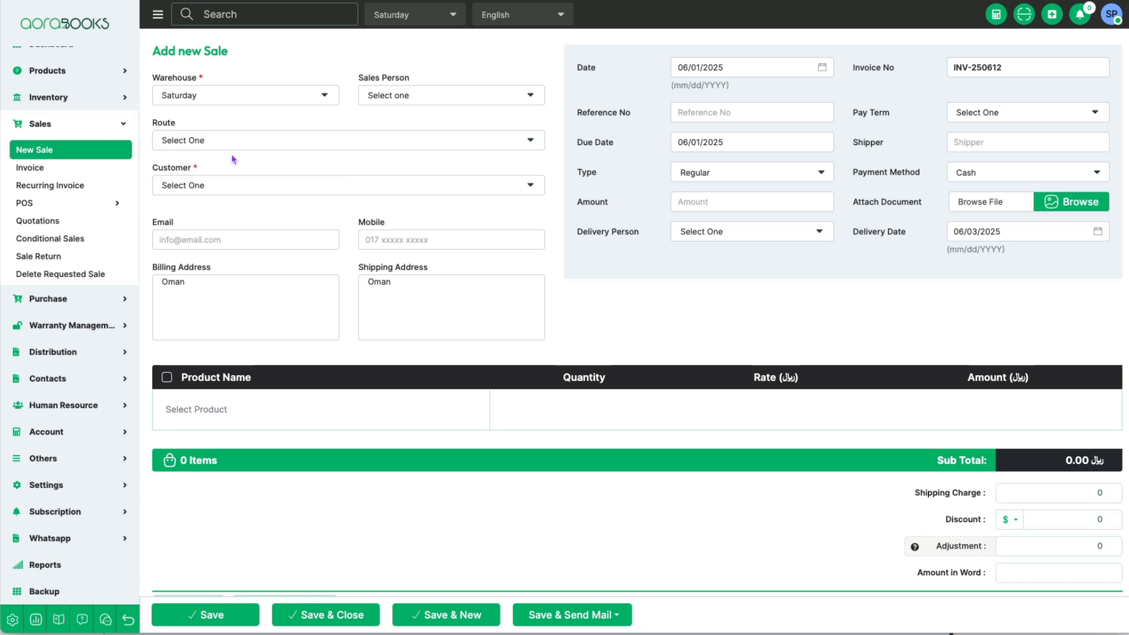
{"action": "left_click", "coordinate": [414, 97]}
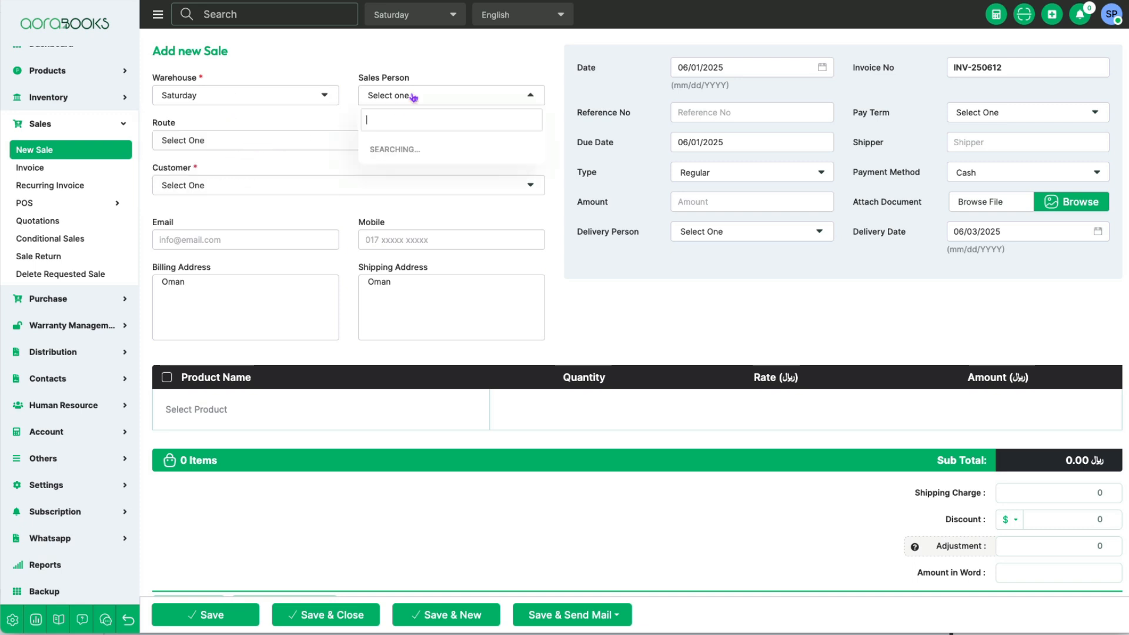
{"action": "left_click", "coordinate": [411, 147]}
{"action": "left_click", "coordinate": [239, 143]}
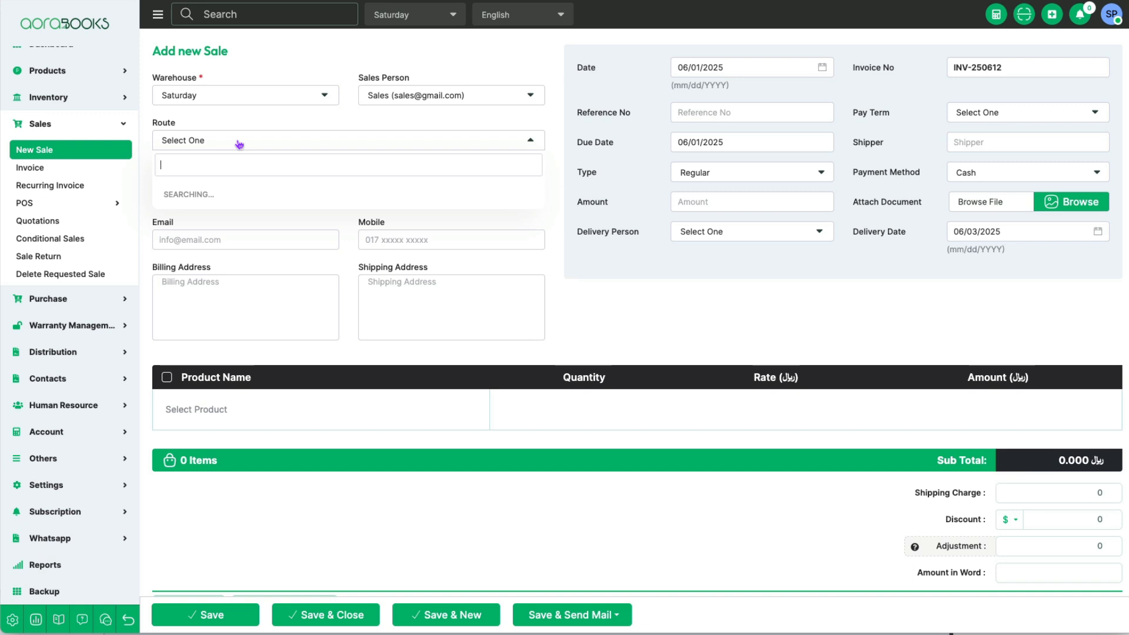
{"action": "left_click", "coordinate": [221, 194]}
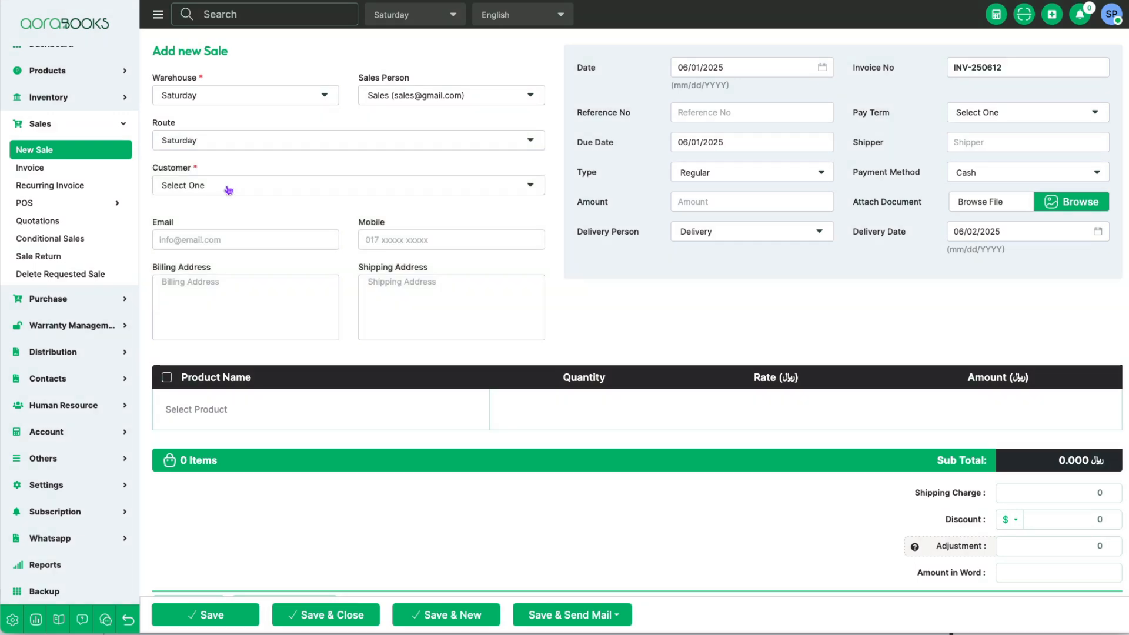
{"action": "left_click", "coordinate": [228, 188]}
{"action": "left_click", "coordinate": [225, 265]}
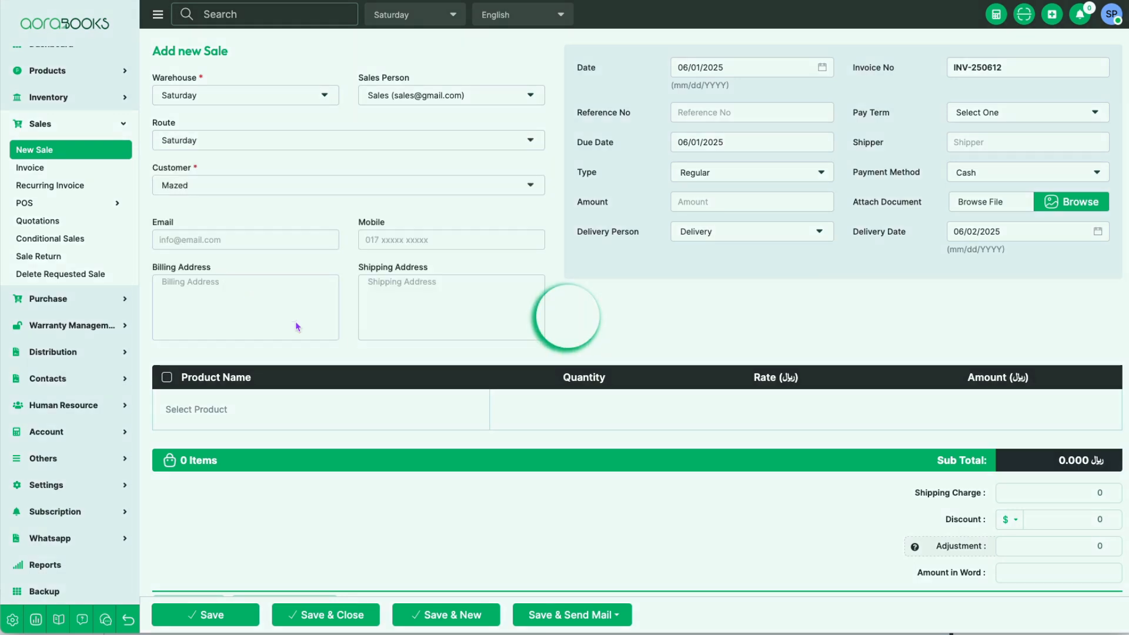
Step: Add Water 500ML and Water 1.5L to the sale
{"action": "left_click", "coordinate": [281, 442]}
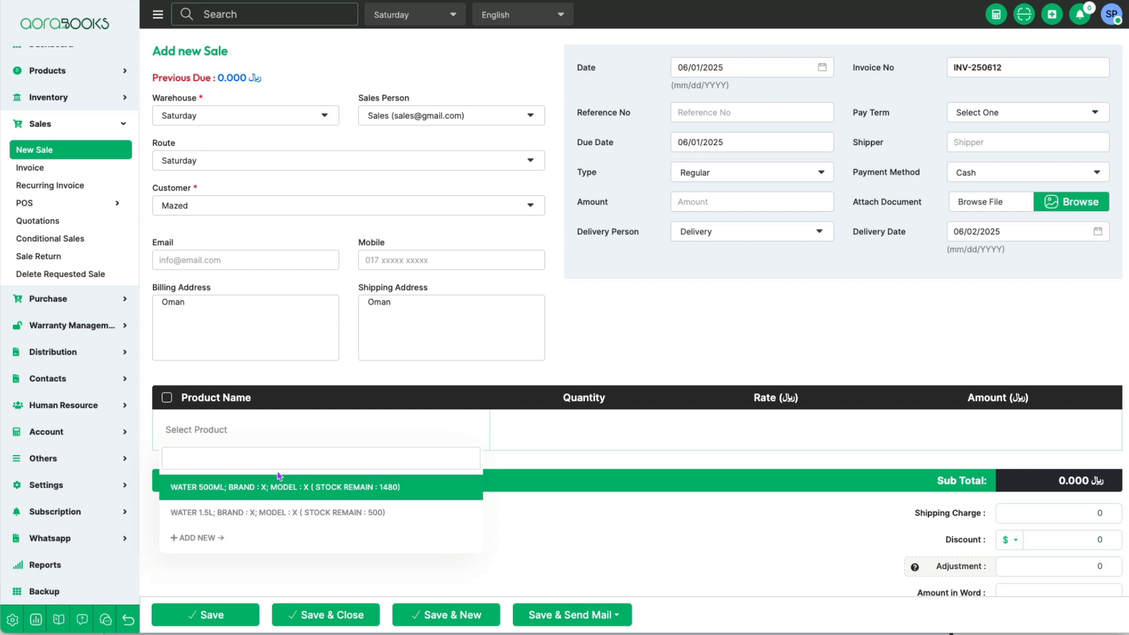
{"action": "left_click", "coordinate": [246, 488]}
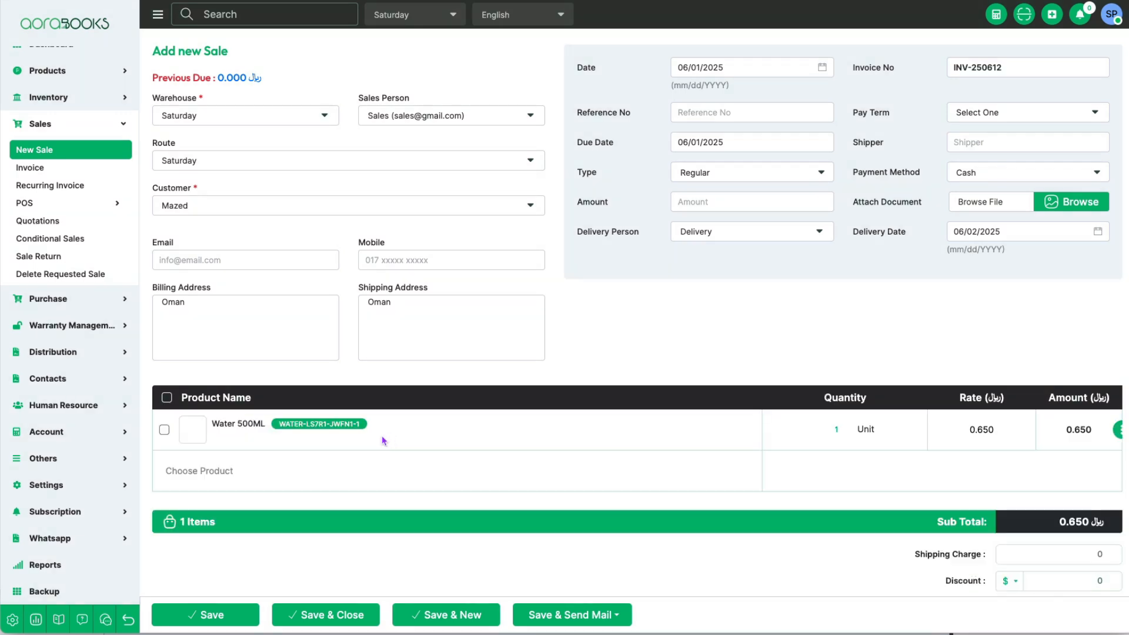
{"action": "left_click", "coordinate": [342, 474]}
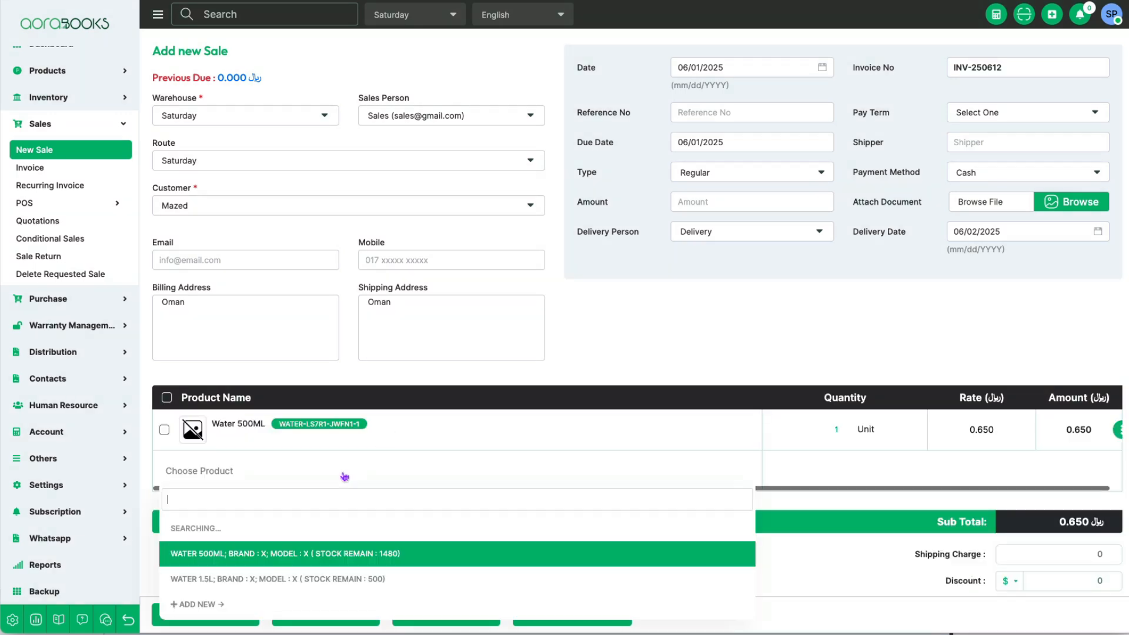
{"action": "left_click", "coordinate": [277, 556]}
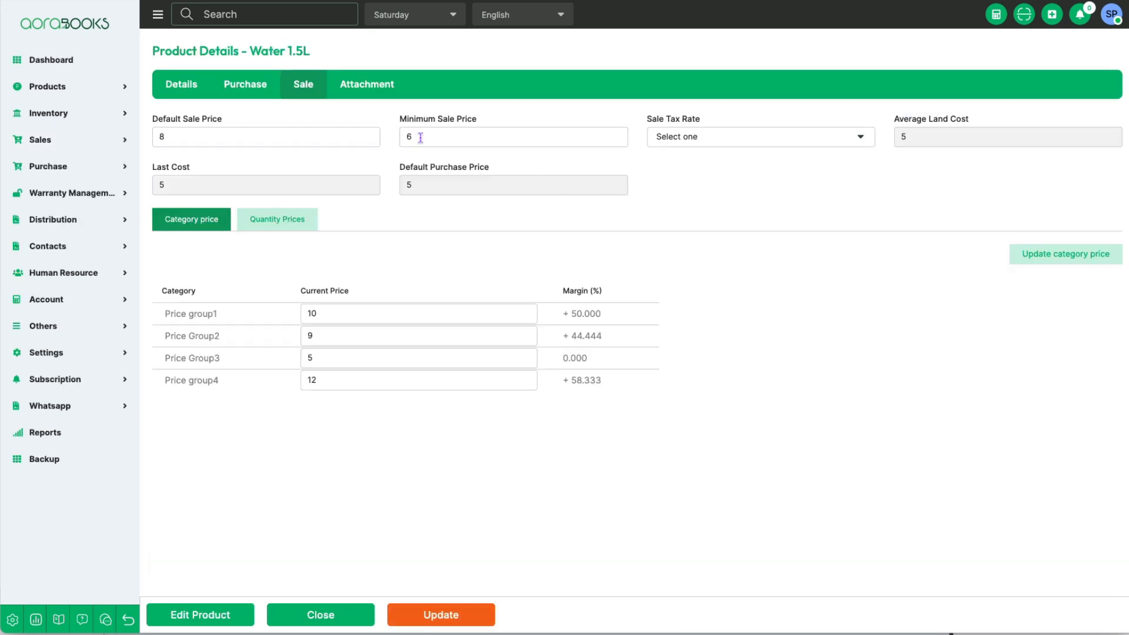
Step: Set the minimum sale price of Water 1.5L to 0 and update the product's sale data
{"action": "left_click_drag", "start_coordinate": [420, 137], "coordinate": [384, 134]}
{"action": "left_click_drag", "start_coordinate": [318, 357], "coordinate": [296, 357]}
{"action": "left_click_drag", "start_coordinate": [425, 143], "coordinate": [357, 134]}
{"action": "type", "text": "0"}
{"action": "left_click", "coordinate": [449, 614]}
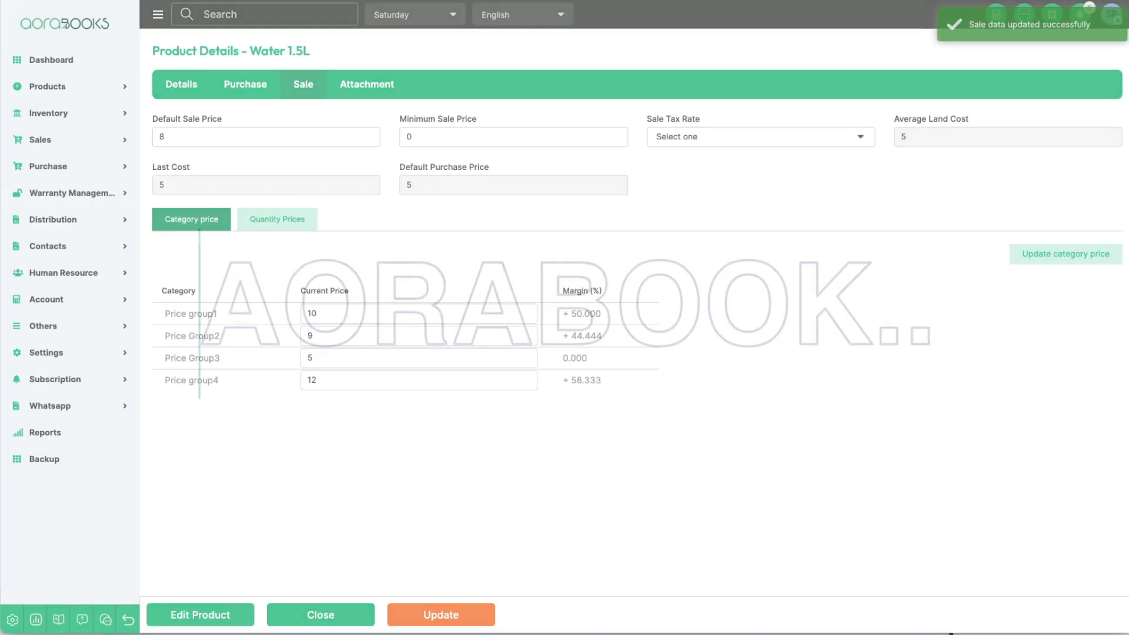
Step: Return to the open sale, set the Water 1.5L quantity to 5 and check its rate
{"action": "left_click", "coordinate": [559, 2]}
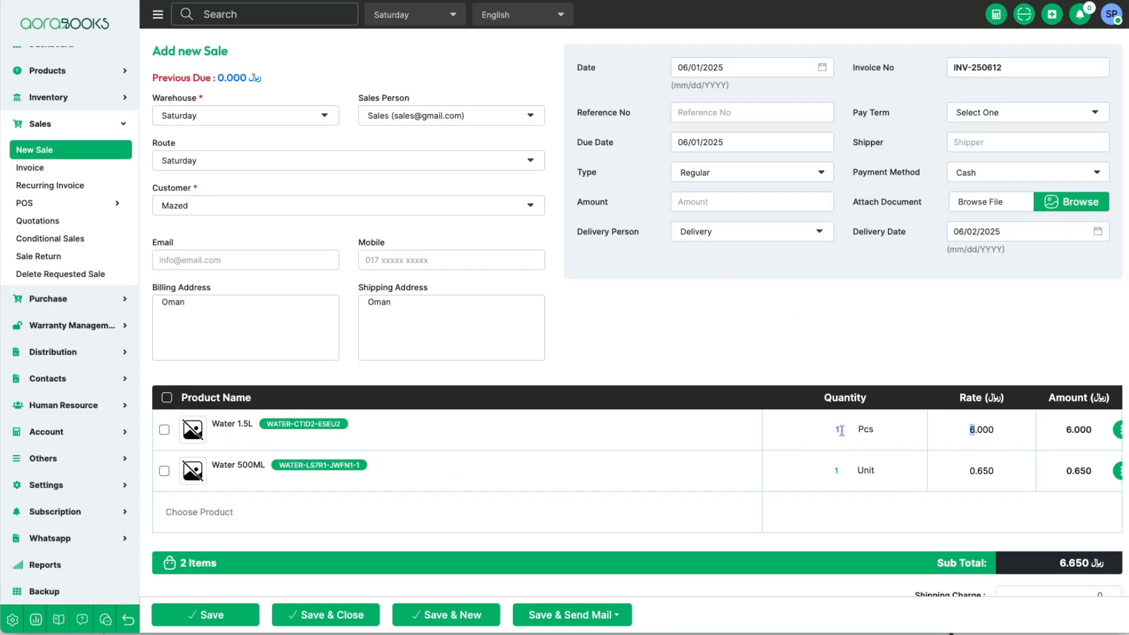
{"action": "left_click_drag", "start_coordinate": [841, 431], "coordinate": [822, 429]}
{"action": "left_click", "coordinate": [820, 511]}
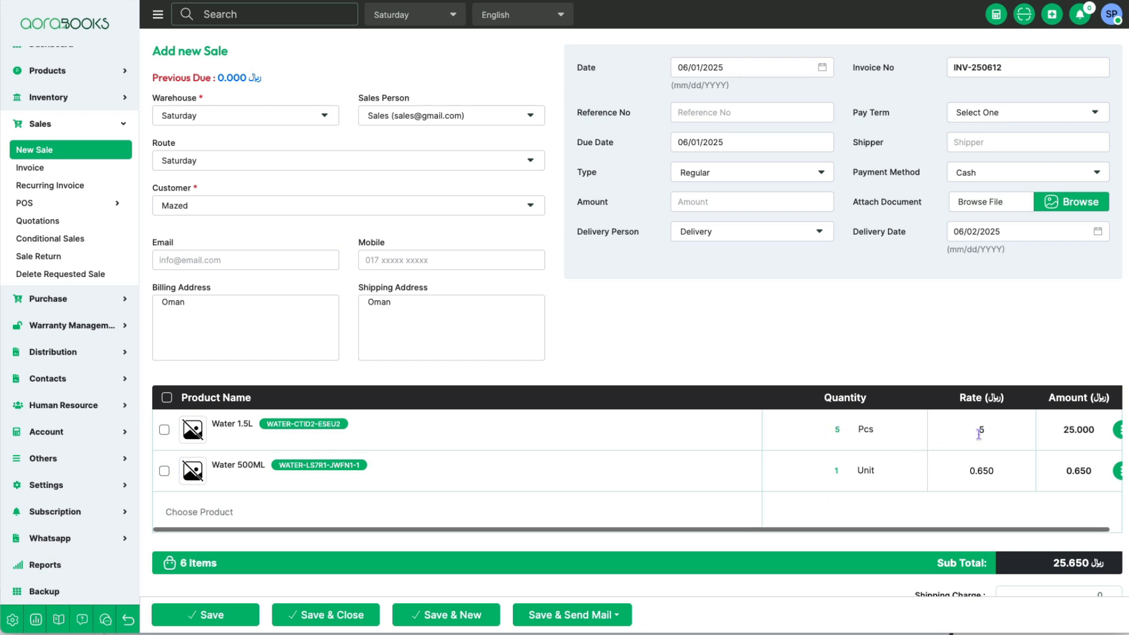
{"action": "double_click", "coordinate": [980, 434]}
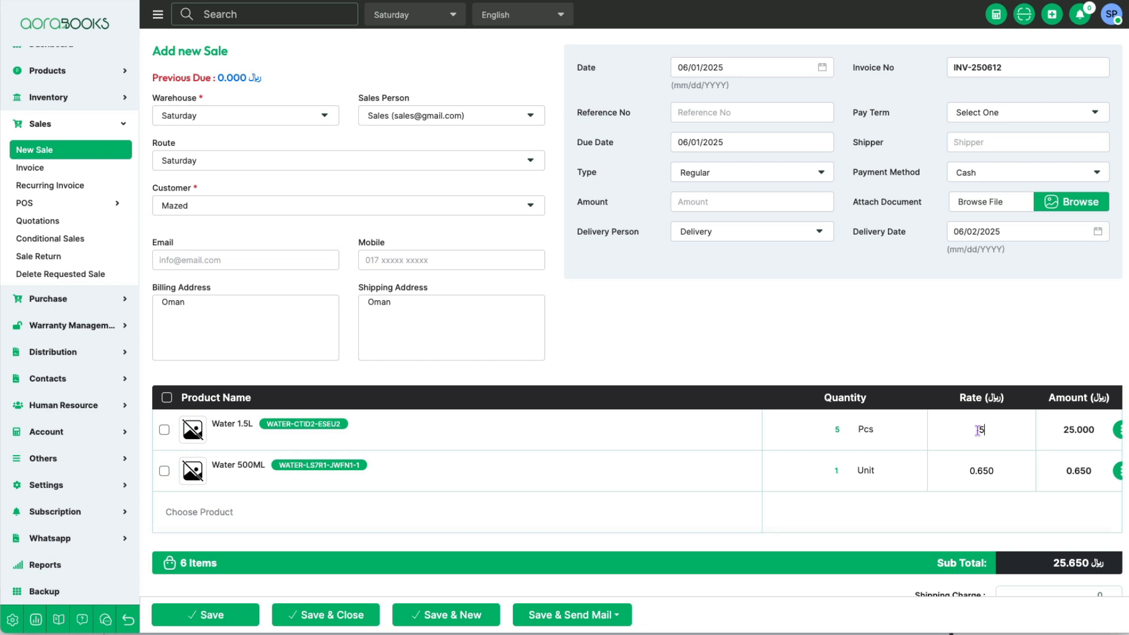
Step: Set the Water 1.5L quantity to 1 and review the sale's subtotal
{"action": "left_click_drag", "start_coordinate": [845, 430], "coordinate": [815, 434]}
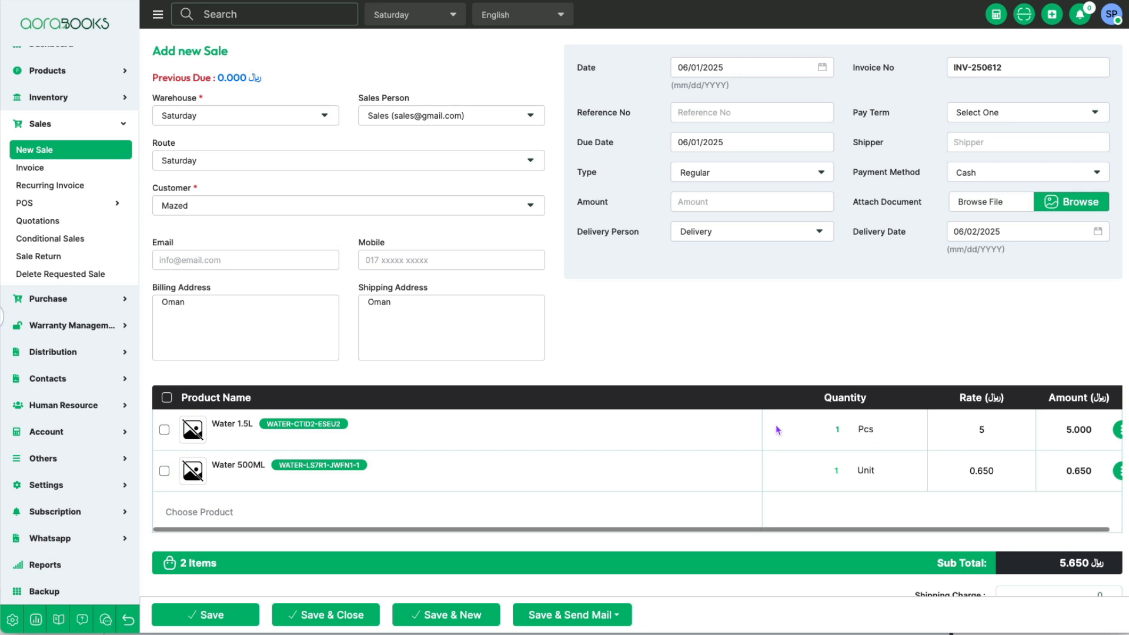
{"action": "scroll", "coordinate": [807, 447], "scroll_direction": "down", "scroll_amount": 2}
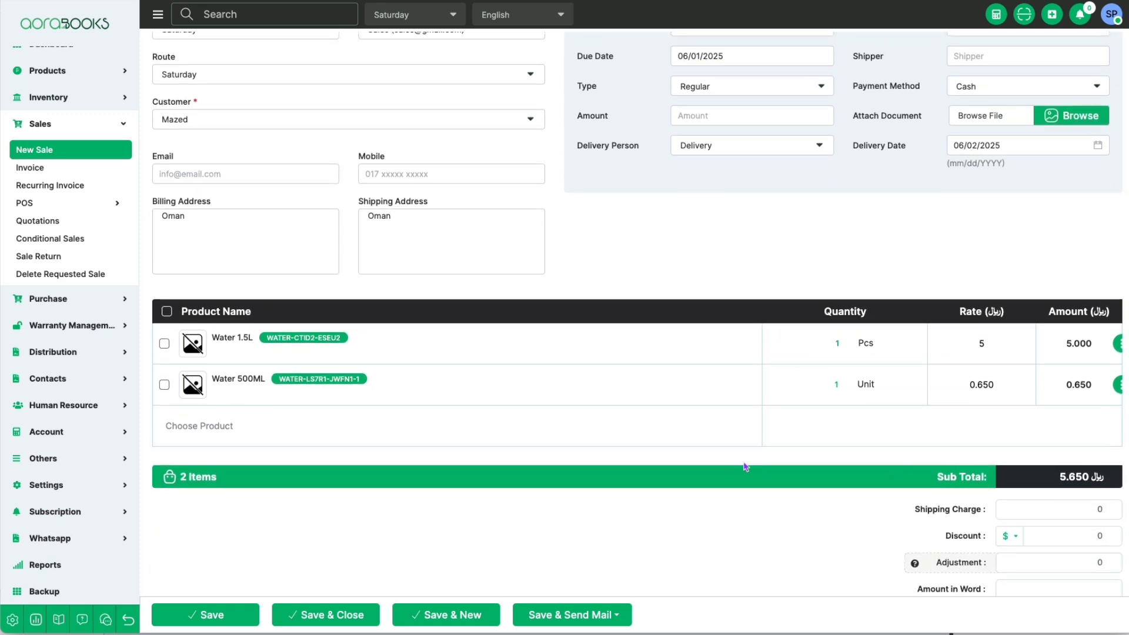
{"action": "scroll", "coordinate": [633, 459], "scroll_direction": "up", "scroll_amount": 2}
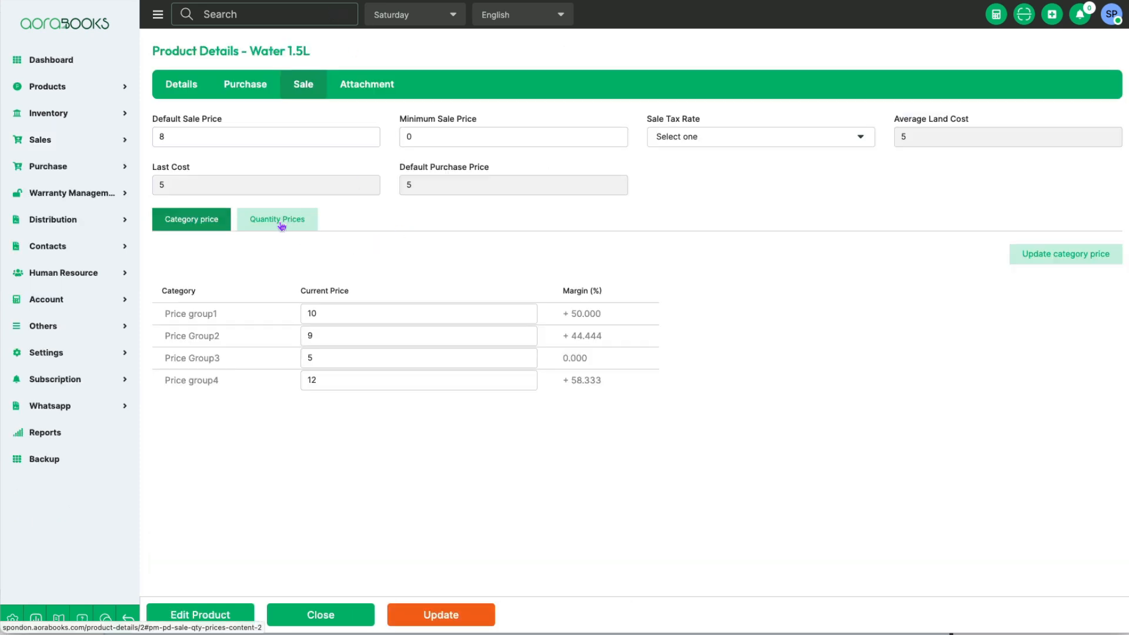
Step: Add a quantity price for Water 1.5L with a minimum quantity of 10 and a fixed price of 9
{"action": "left_click", "coordinate": [282, 221]}
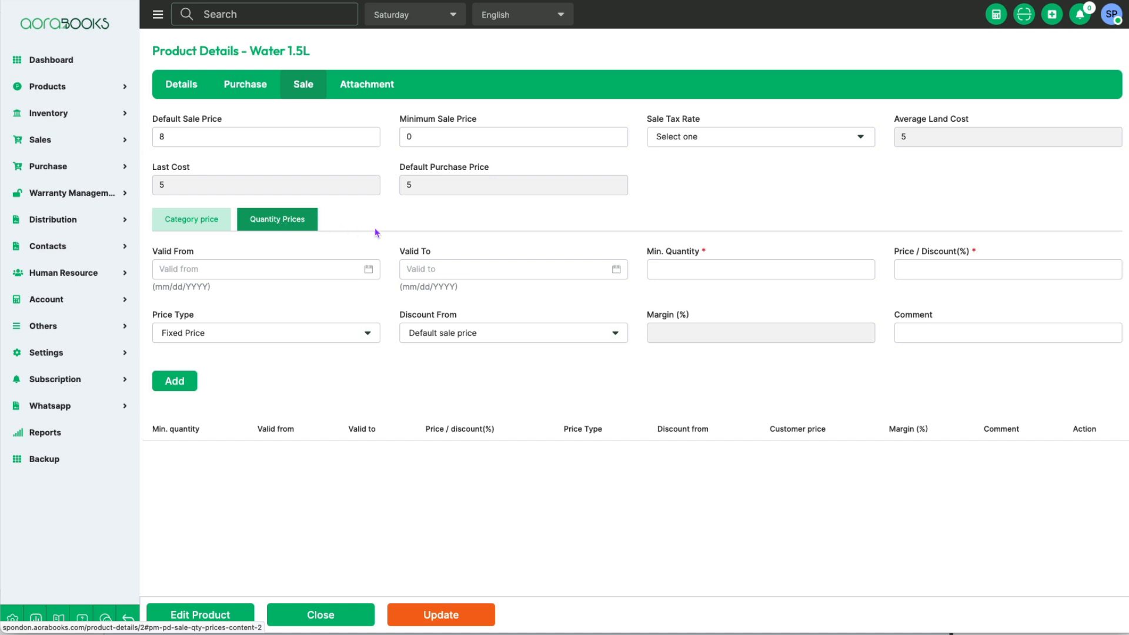
{"action": "left_click", "coordinate": [669, 269]}
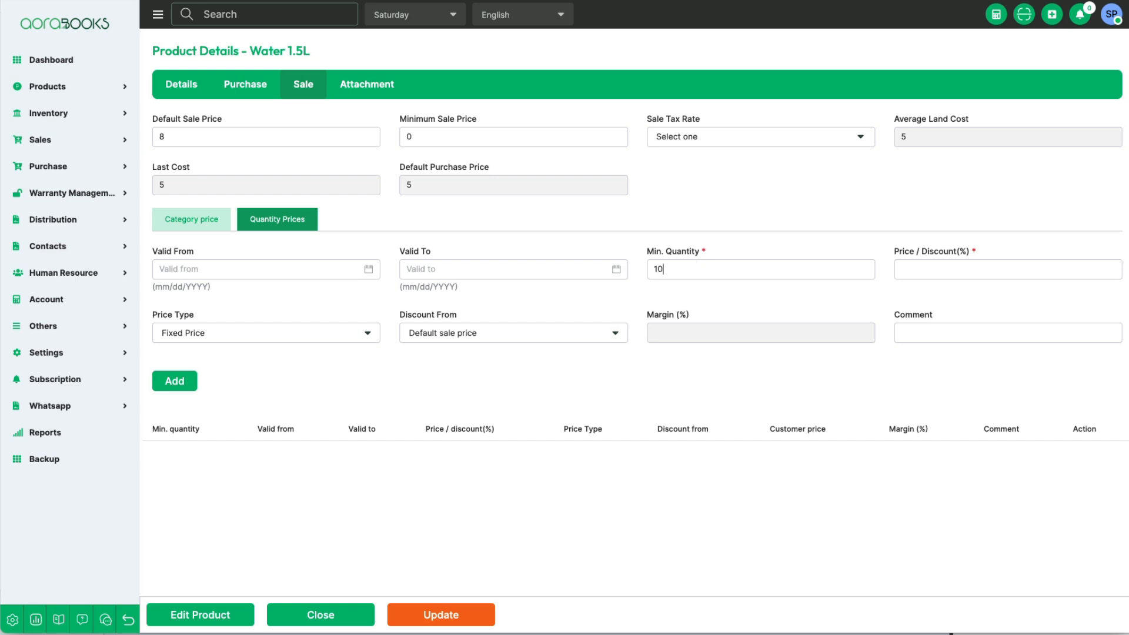
{"action": "left_click", "coordinate": [928, 269]}
{"action": "type", "text": "9"}
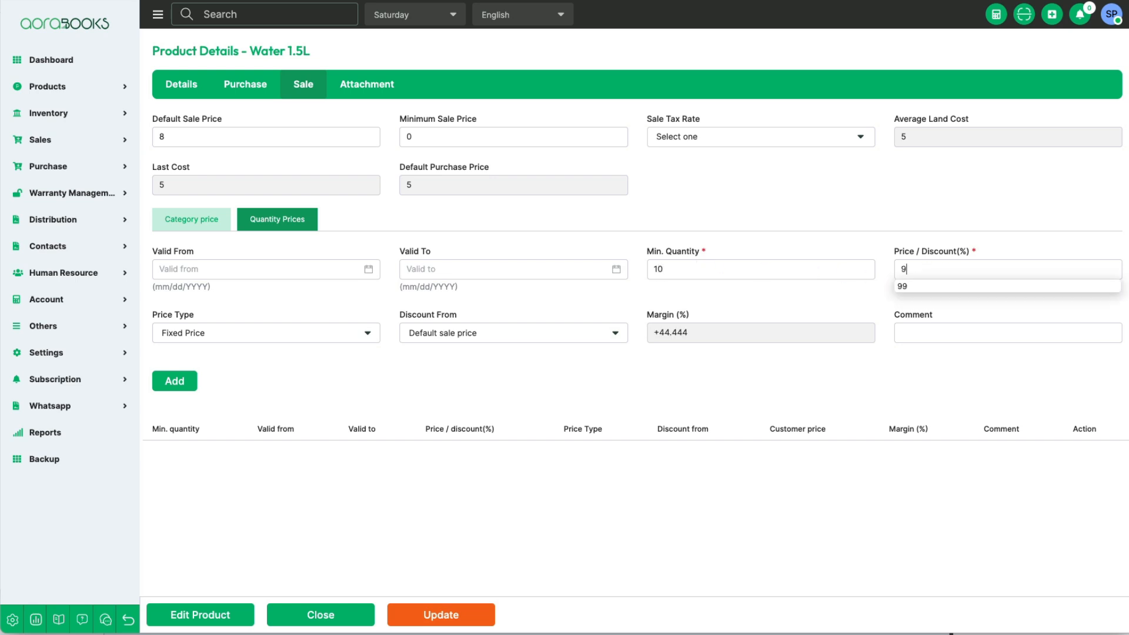
{"action": "left_click", "coordinate": [598, 400]}
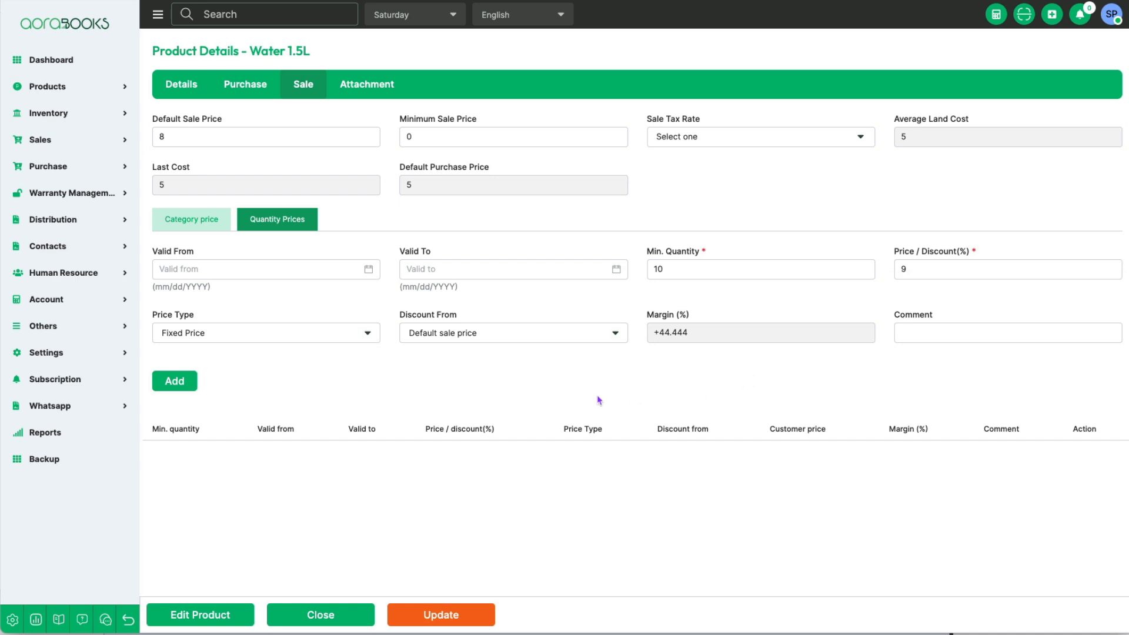
{"action": "left_click", "coordinate": [175, 382]}
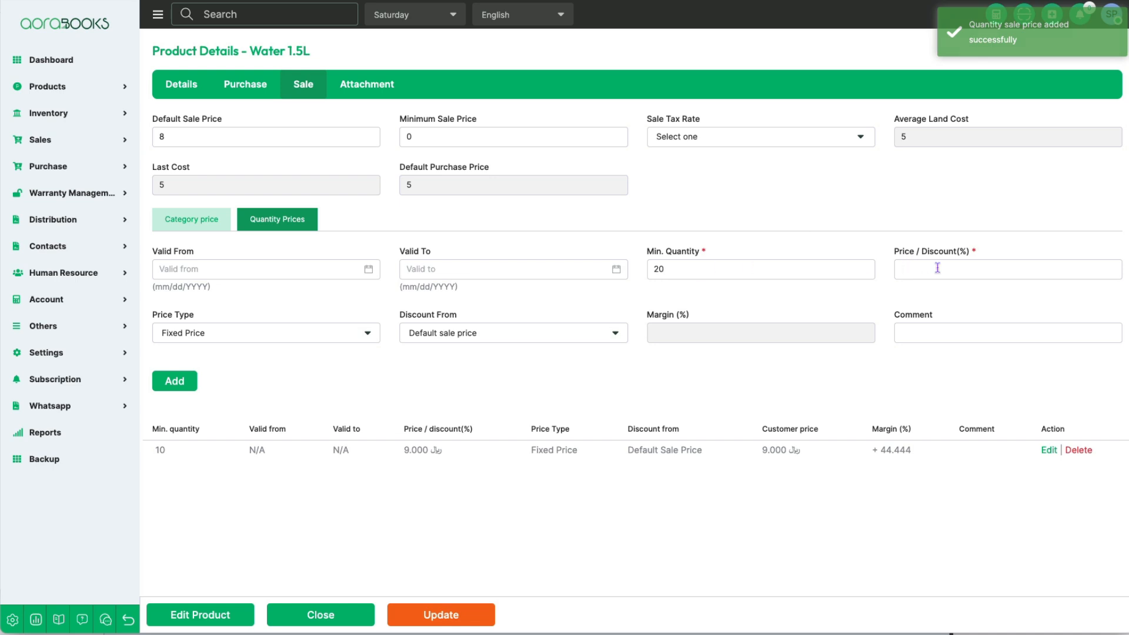
Step: Add two more fixed quantity prices for Water 1.5L: 8 from quantity 20 and 7.5 from quantity 50
{"action": "type", "text": "8"}
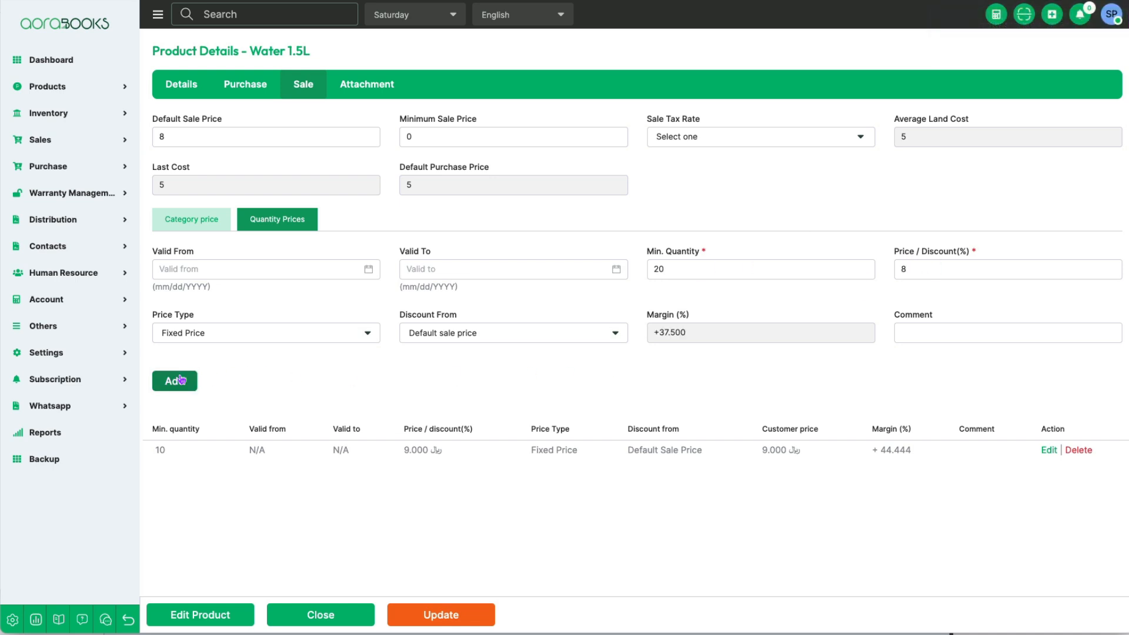
{"action": "left_click", "coordinate": [180, 380]}
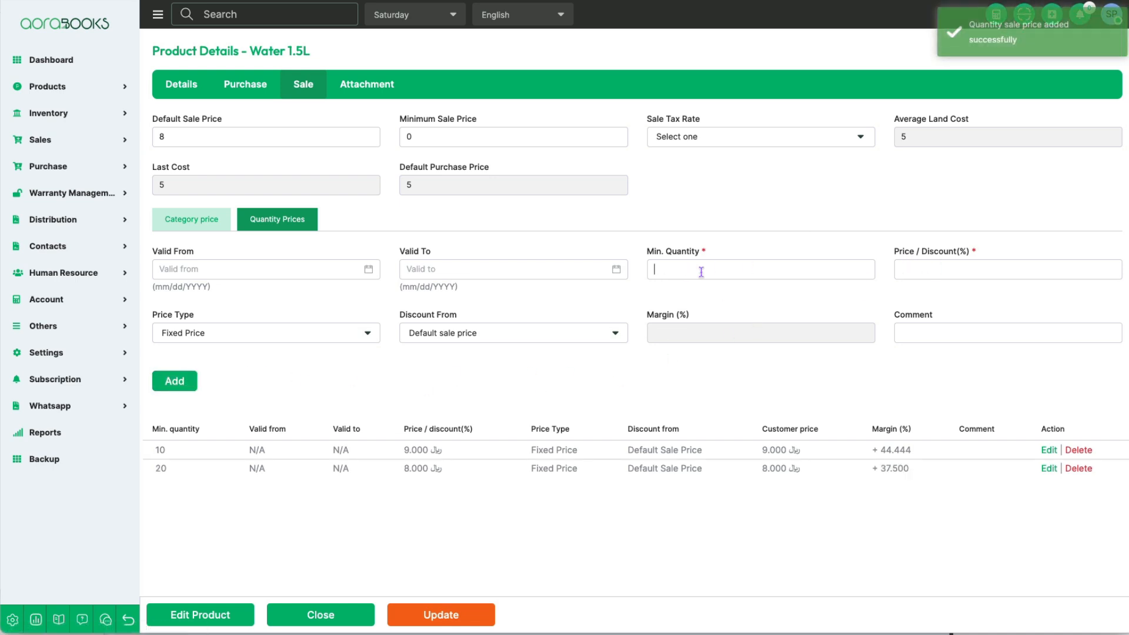
{"action": "type", "text": "50"}
{"action": "type", "text": "7.5"}
{"action": "left_click", "coordinate": [176, 381]}
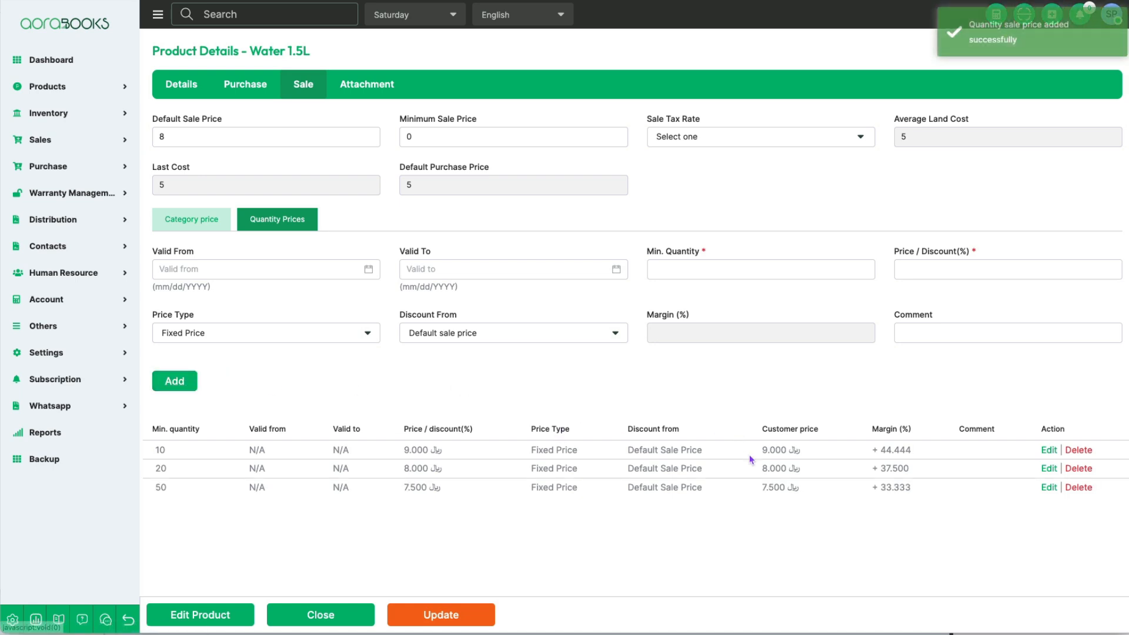
Step: Compare the customer prices in the quantity price list with the category prices of Water 1.5L
{"action": "left_click_drag", "start_coordinate": [762, 450], "coordinate": [765, 484]}
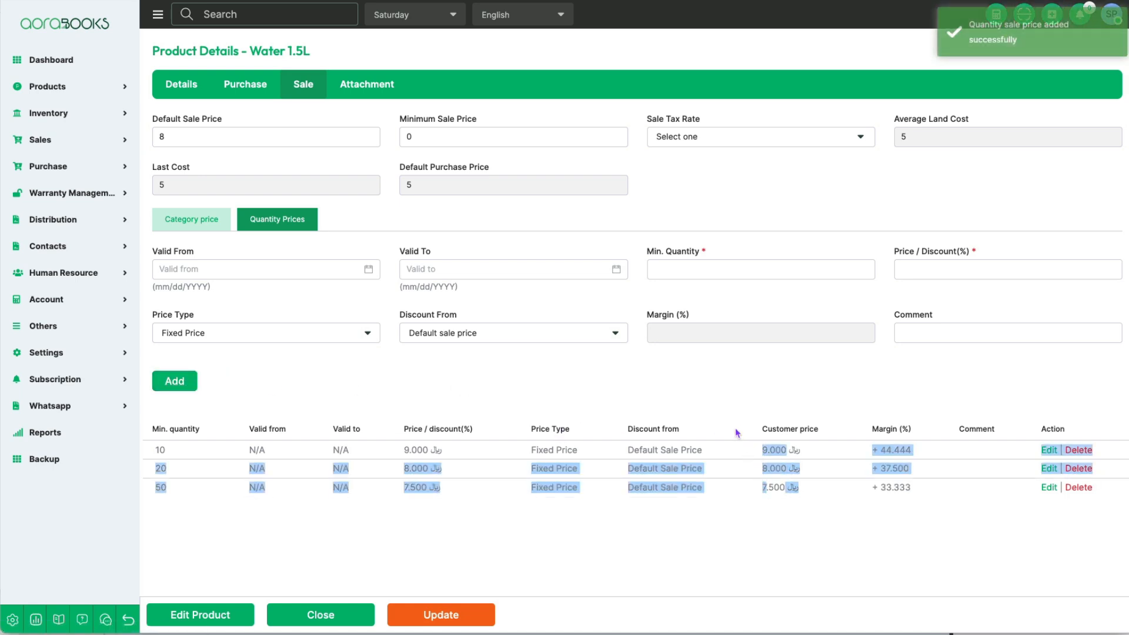
{"action": "left_click", "coordinate": [188, 221]}
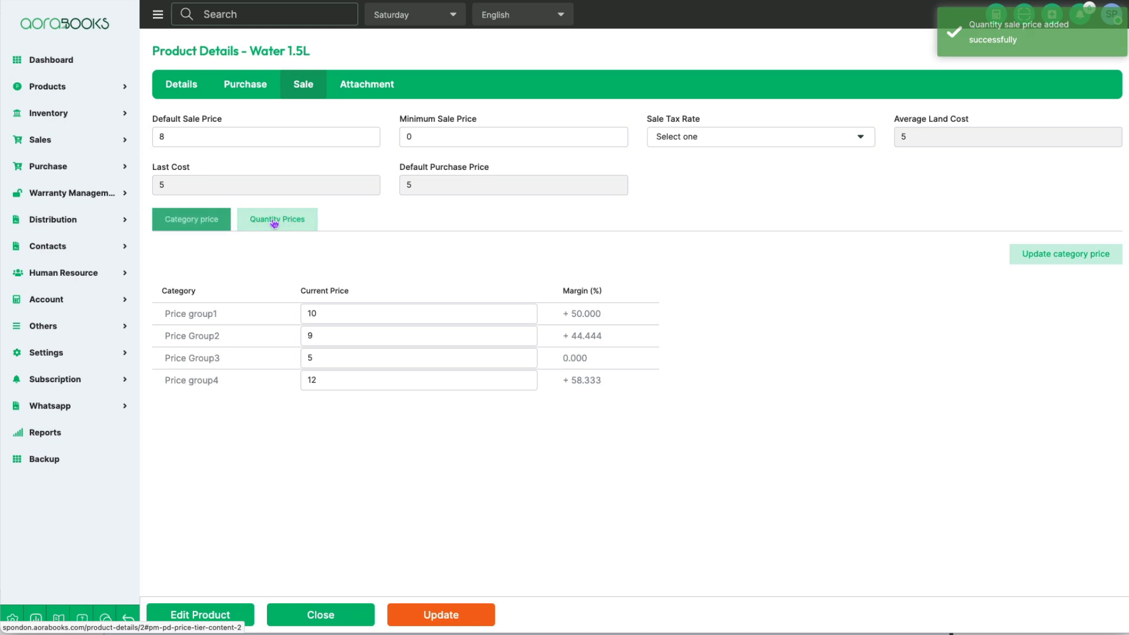
{"action": "left_click", "coordinate": [274, 223]}
{"action": "left_click", "coordinate": [192, 219]}
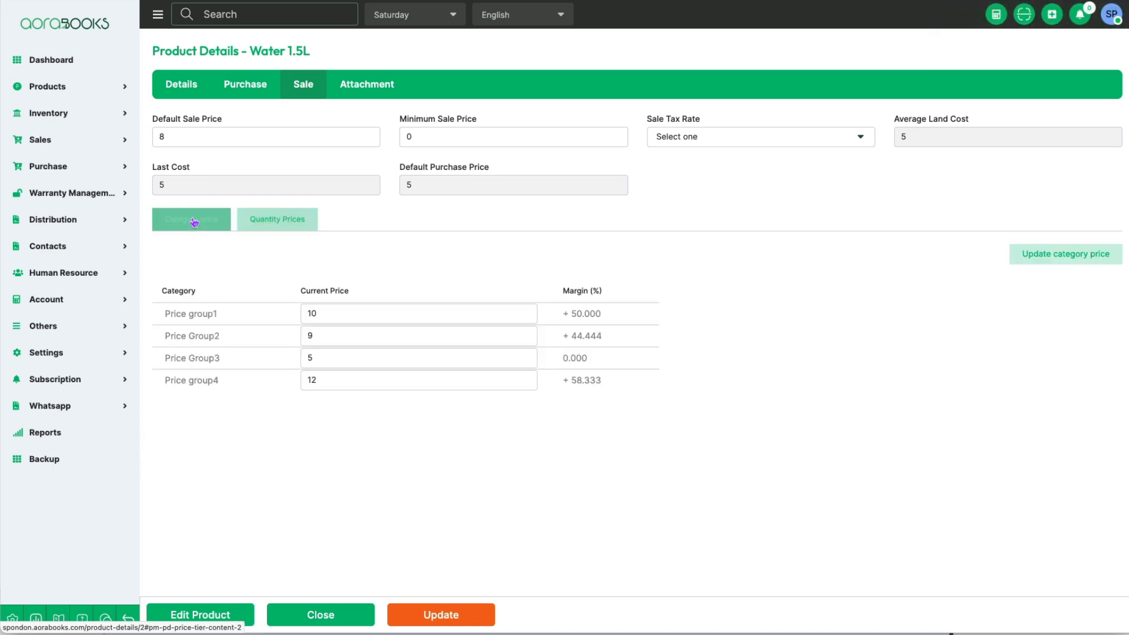
{"action": "left_click", "coordinate": [257, 222]}
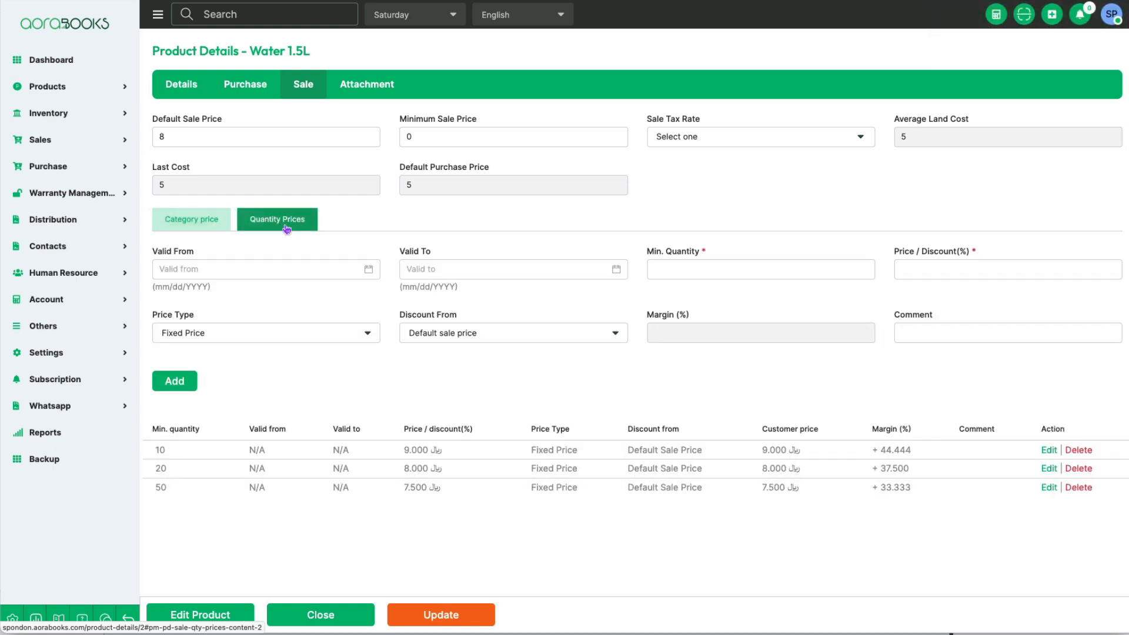
{"action": "left_click", "coordinate": [200, 224]}
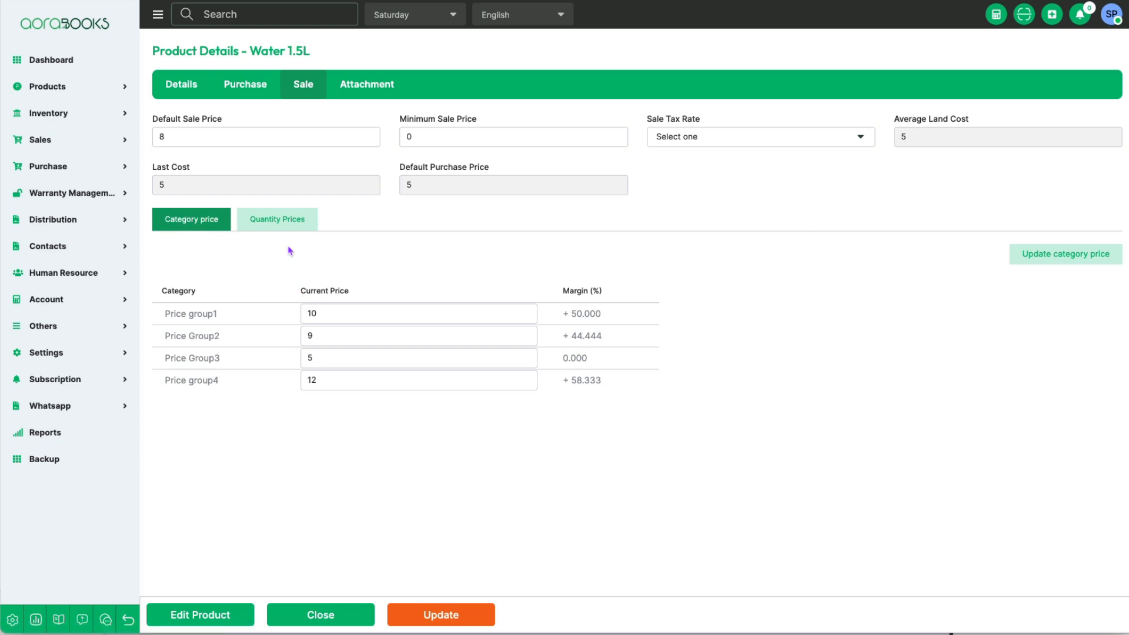
{"action": "left_click", "coordinate": [286, 224]}
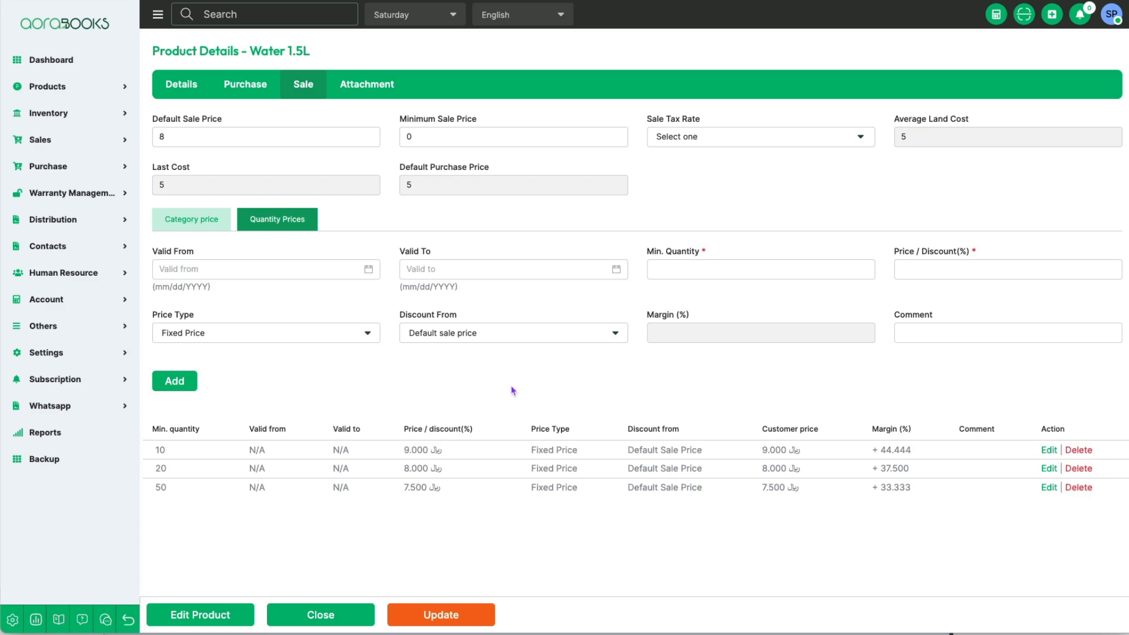
Step: Delete the quantity prices of Water 1.5L for minimum quantities 50, 20 and 10
{"action": "left_click", "coordinate": [1079, 488]}
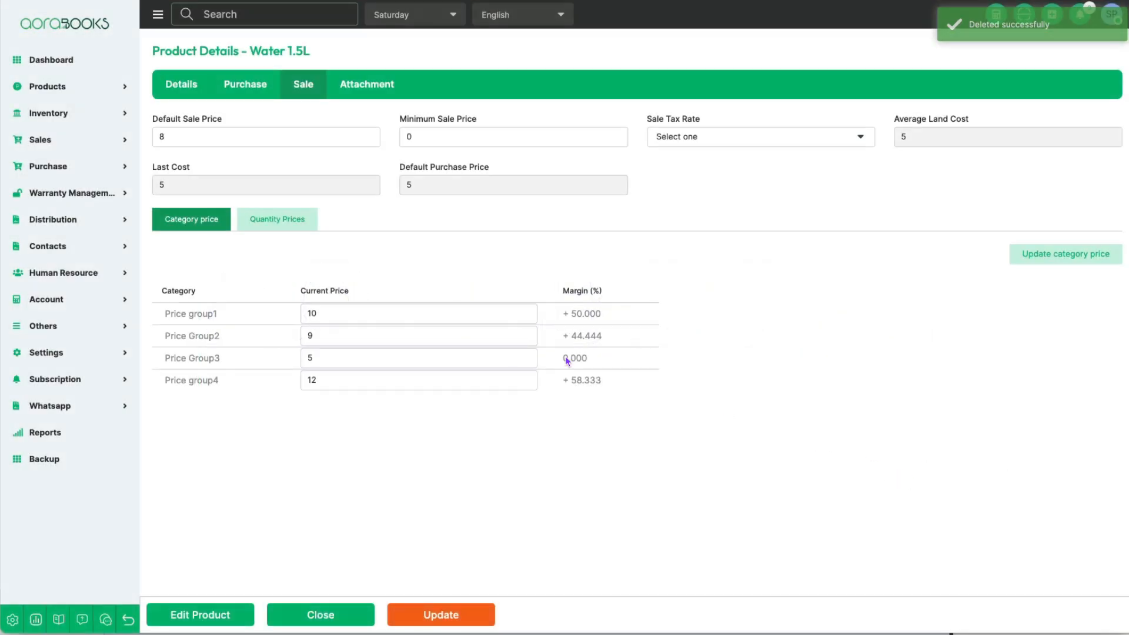
{"action": "left_click", "coordinate": [285, 224]}
{"action": "left_click", "coordinate": [1081, 470]}
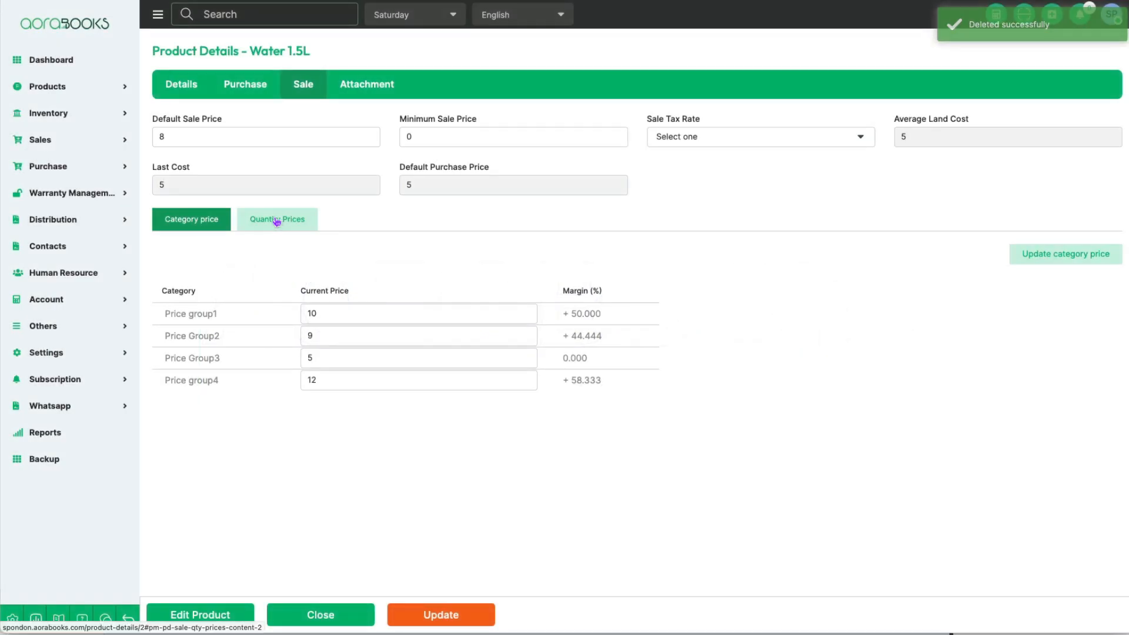
{"action": "left_click", "coordinate": [277, 221]}
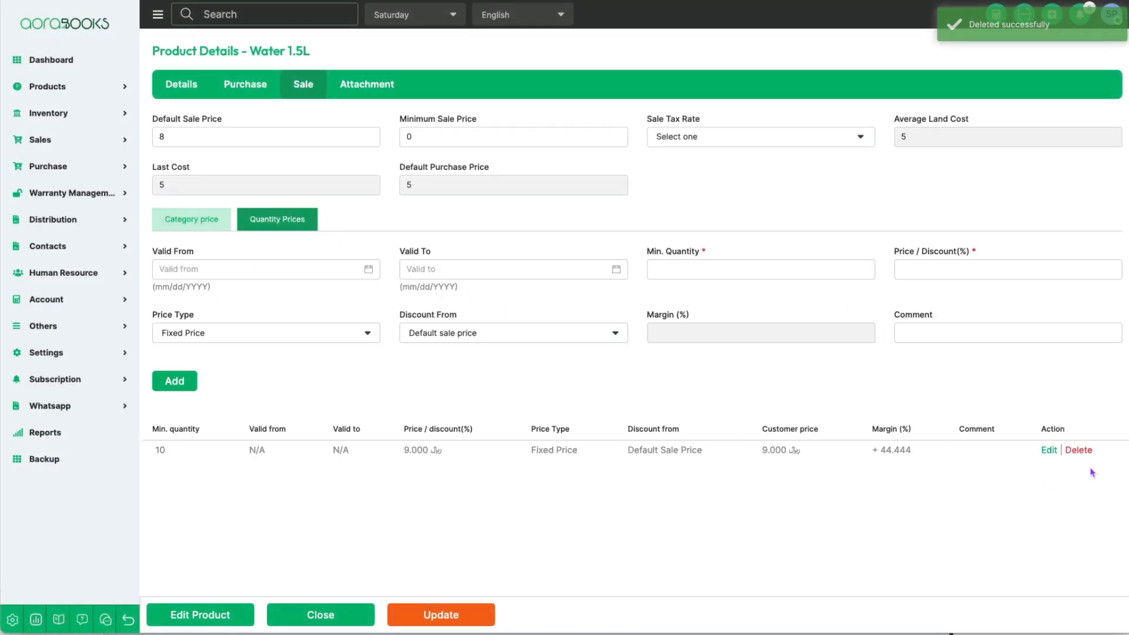
{"action": "left_click", "coordinate": [1079, 450]}
{"action": "left_click", "coordinate": [573, 368]}
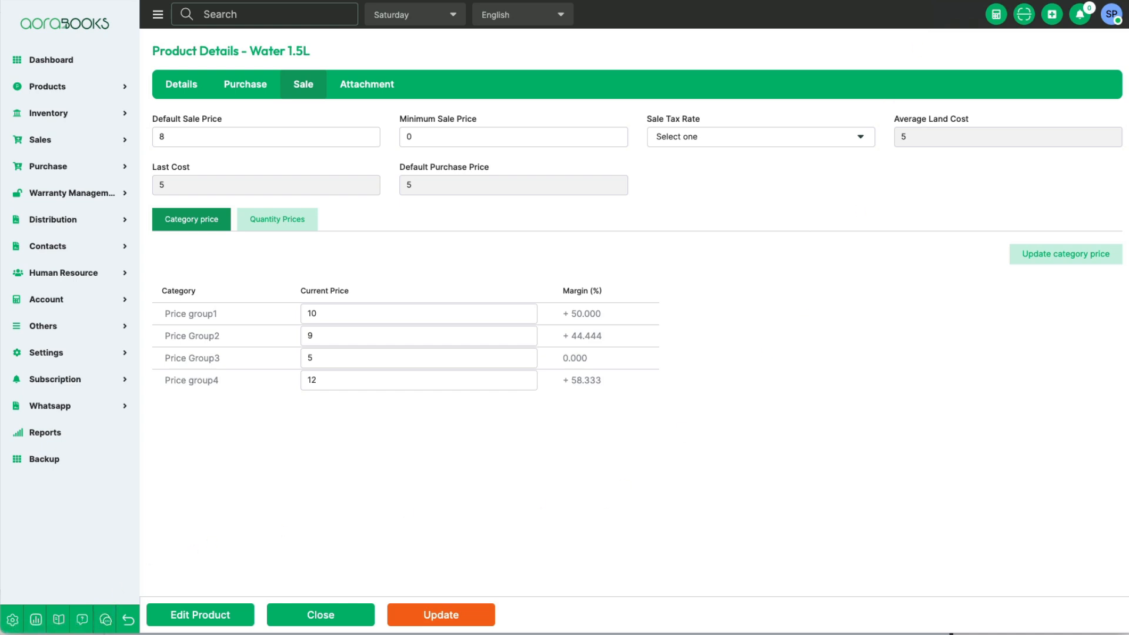
{"action": "left_click", "coordinate": [889, 0]}
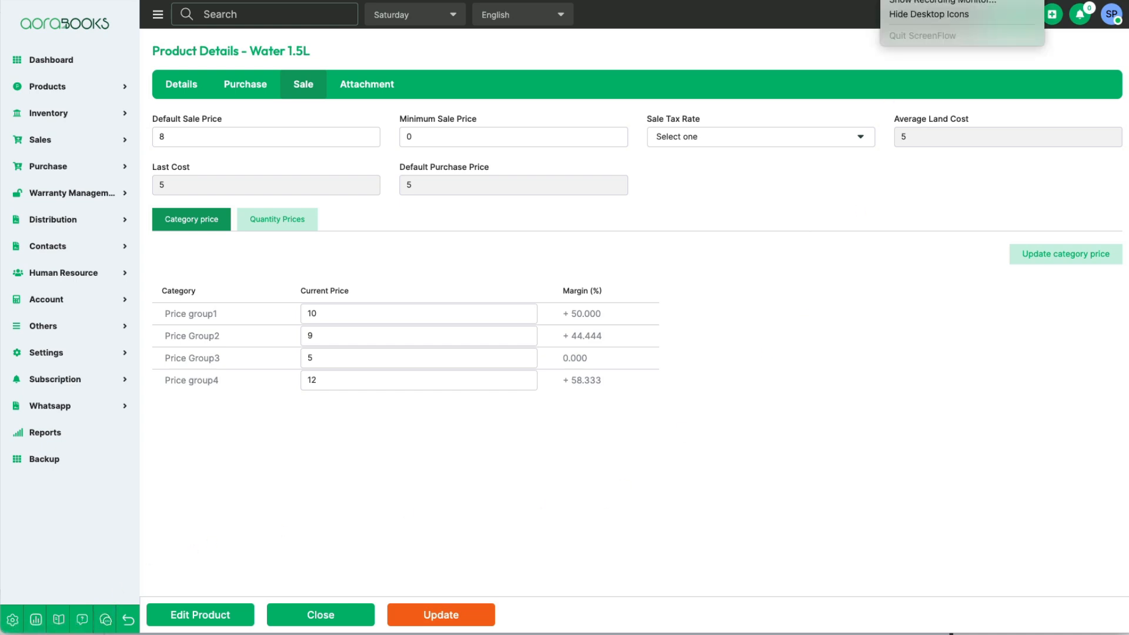